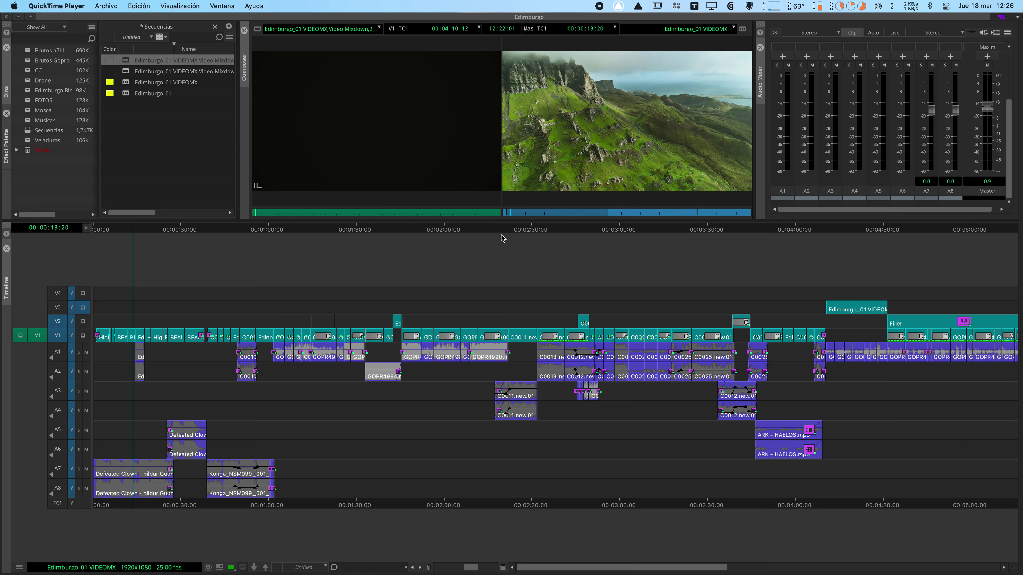
- Mark a range in the Edimburgo_01 VIDEOMX sequence from its start to 00:07:37:09
click(354, 450)
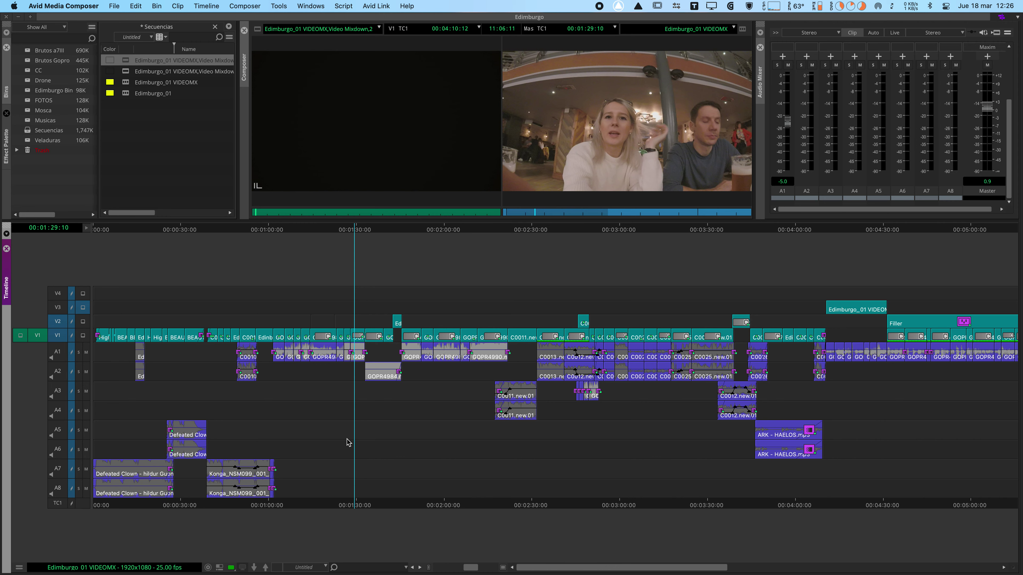
click(343, 441)
key(super+bracketleft)
key(super+bracketleft)
key(super+bracketright)
key(super+bracketleft)
key(Home)
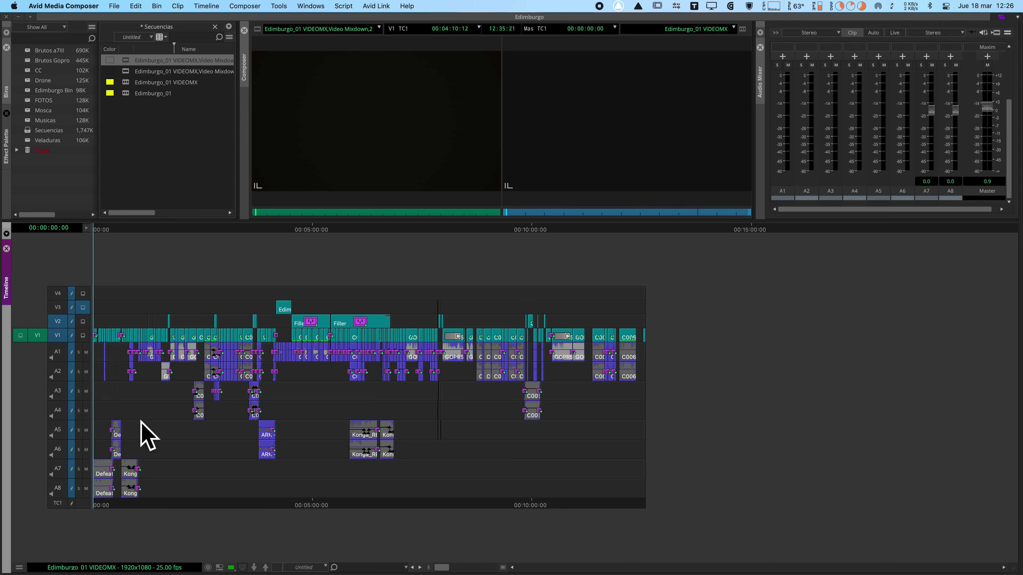
drag(59, 431, 83, 487)
click(160, 452)
key(Home)
drag(172, 451, 428, 457)
key(o)
- Select only audio tracks A5 to A8 and extend the Out mark to the end of the sequence
key(shift+super+a)
drag(61, 431, 60, 506)
click(60, 504)
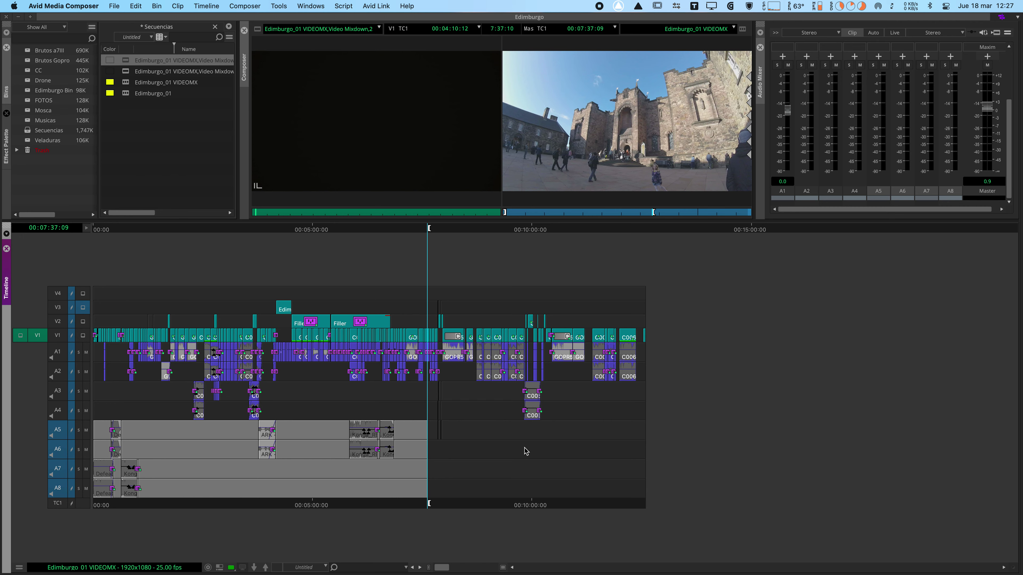
key(End)
key(o)
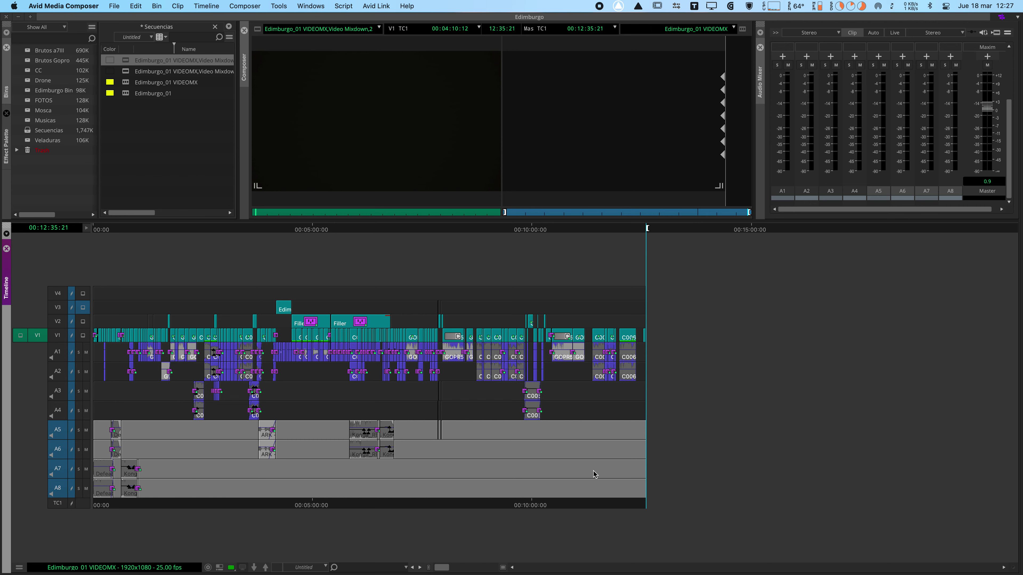
key(super+slash)
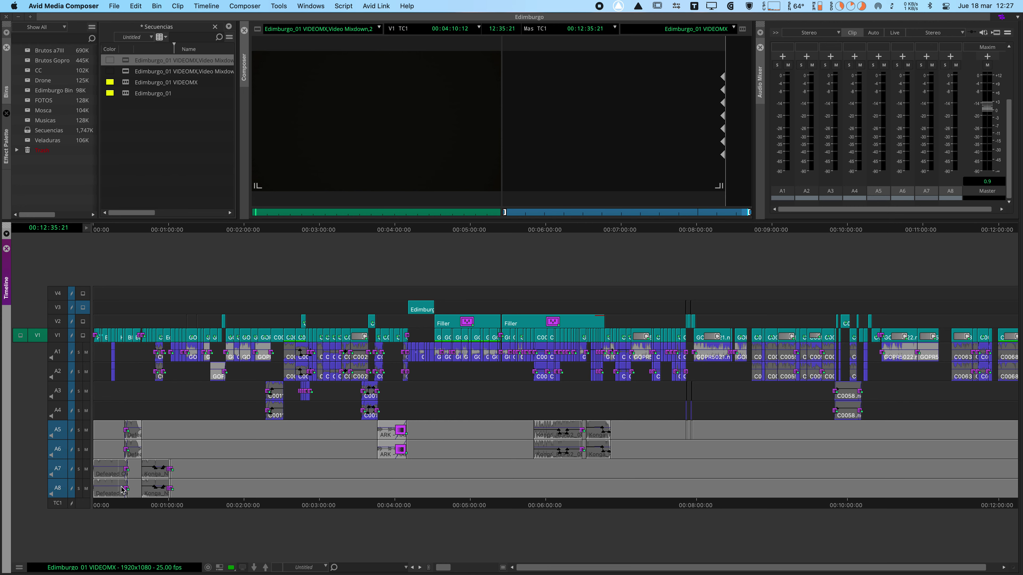
click(170, 459)
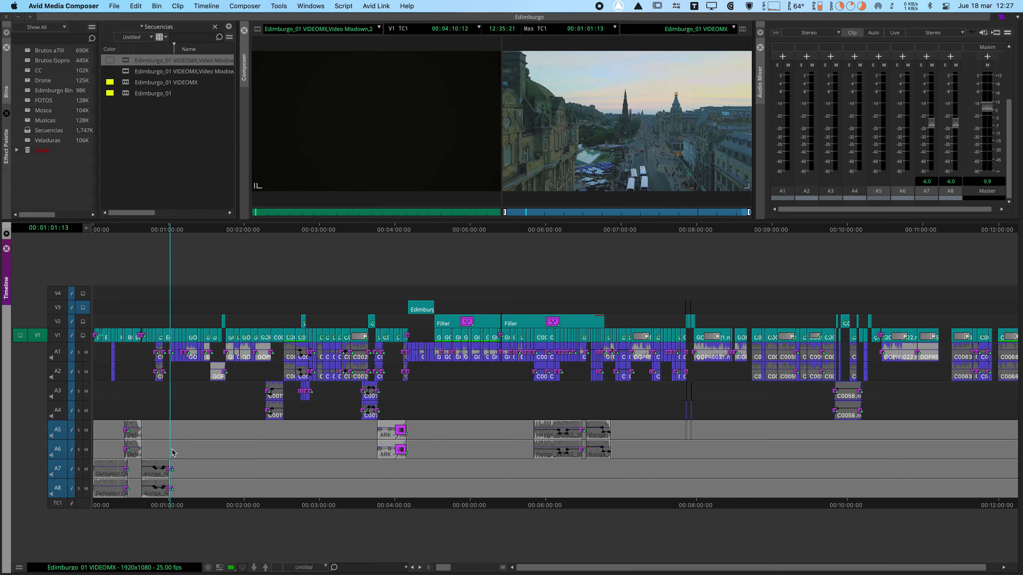
click(179, 439)
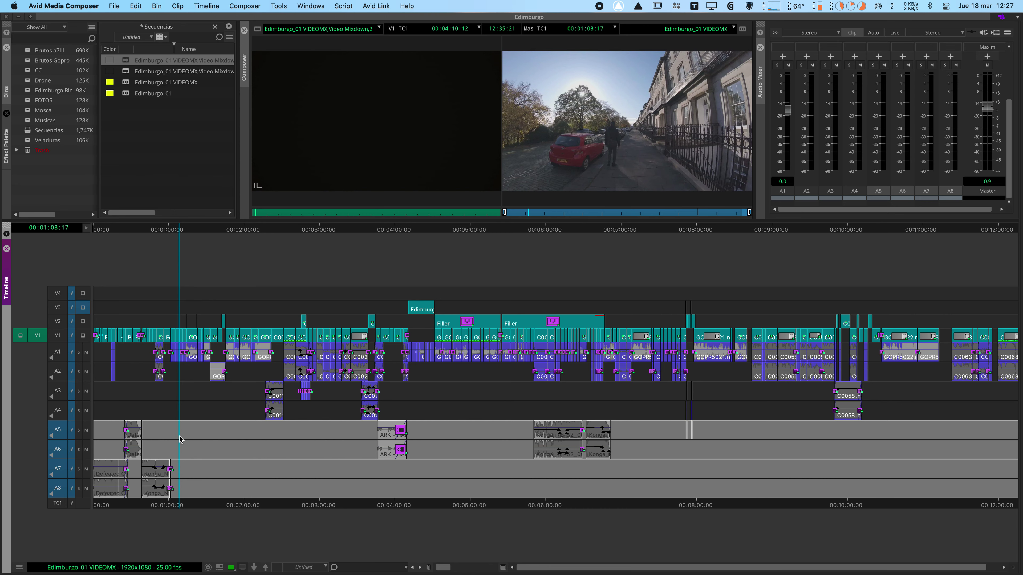
- Duplicate the Edimburgo_01 sequence in the Secuencias bin and rename the copy Edimburgo MASTER
click(158, 173)
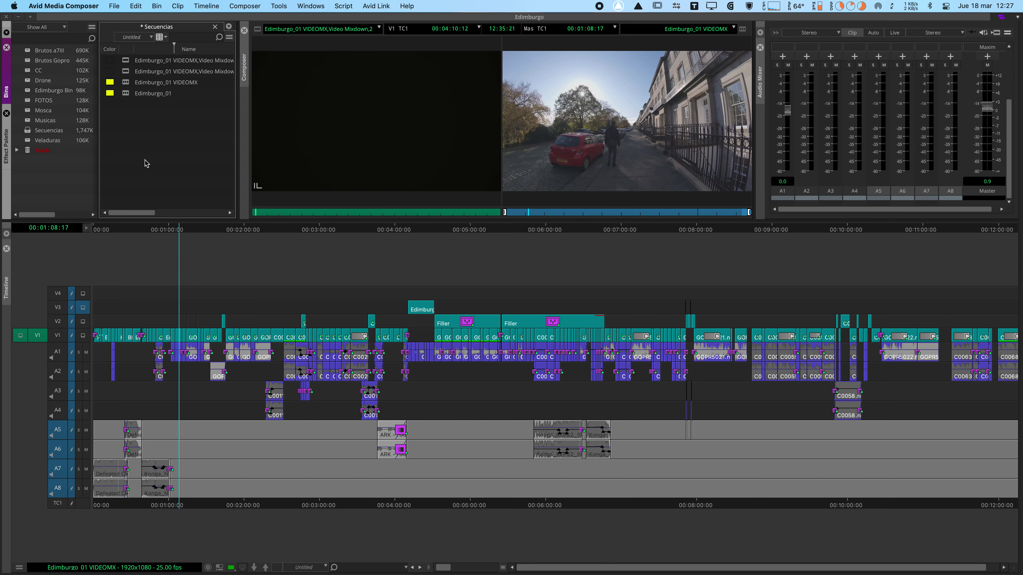
click(128, 97)
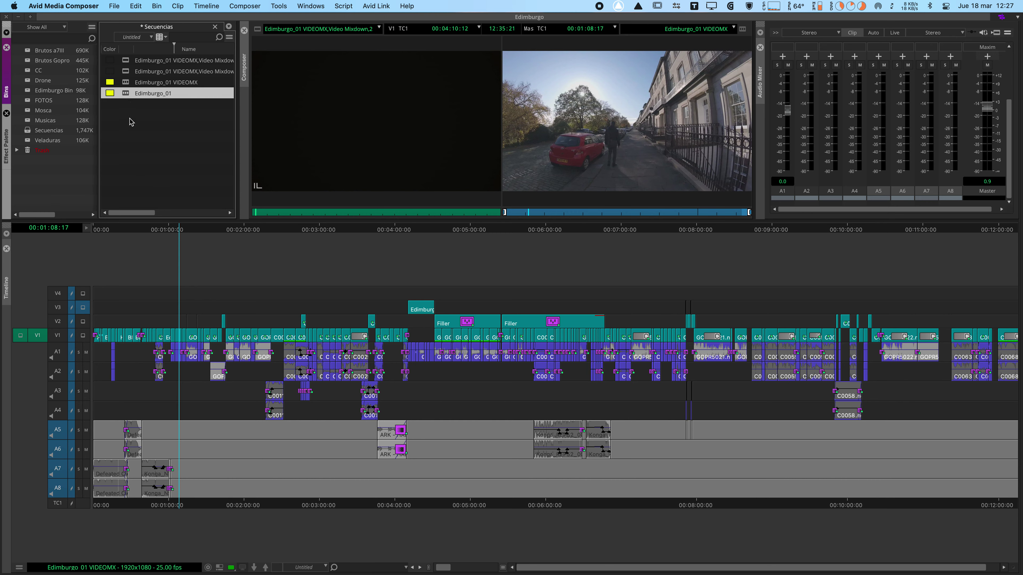
key(super+d)
click(169, 60)
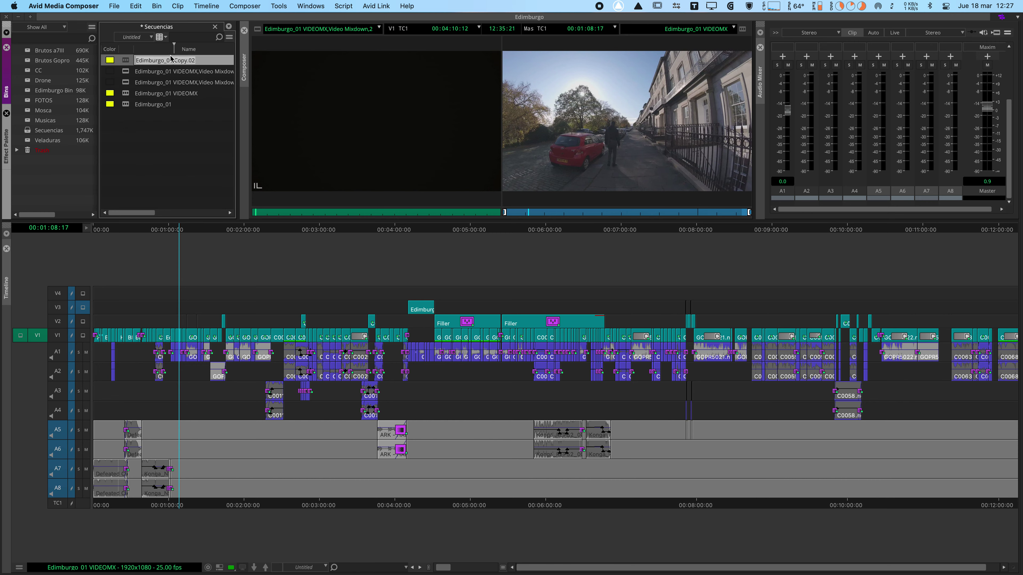
drag(166, 60, 235, 60)
key(BackSpace)
key(BackSpace)
text(MASTER)
key(Return)
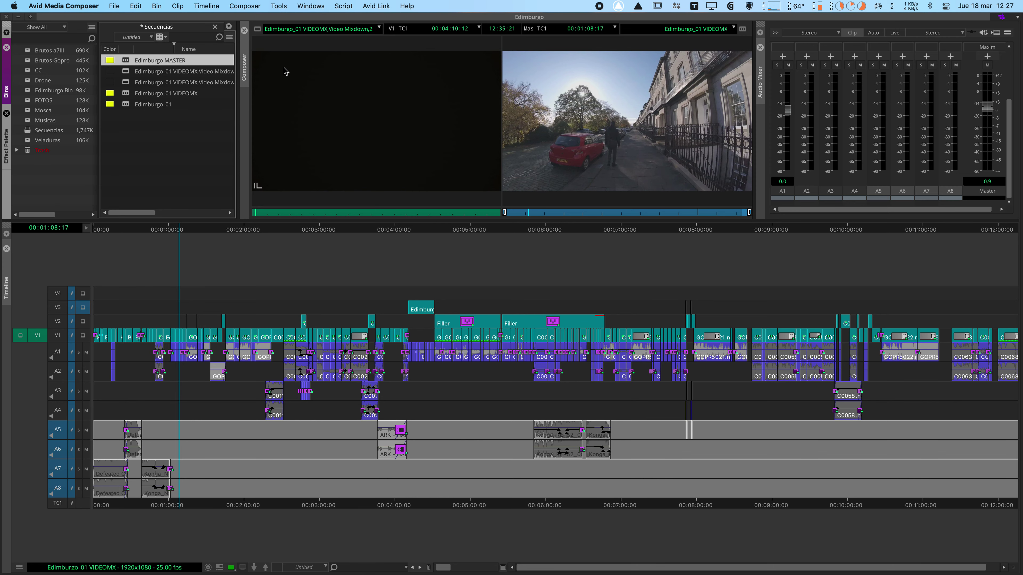
- Load the Edimburgo MASTER sequence and mark its full length from start to end
double_click(127, 62)
click(178, 476)
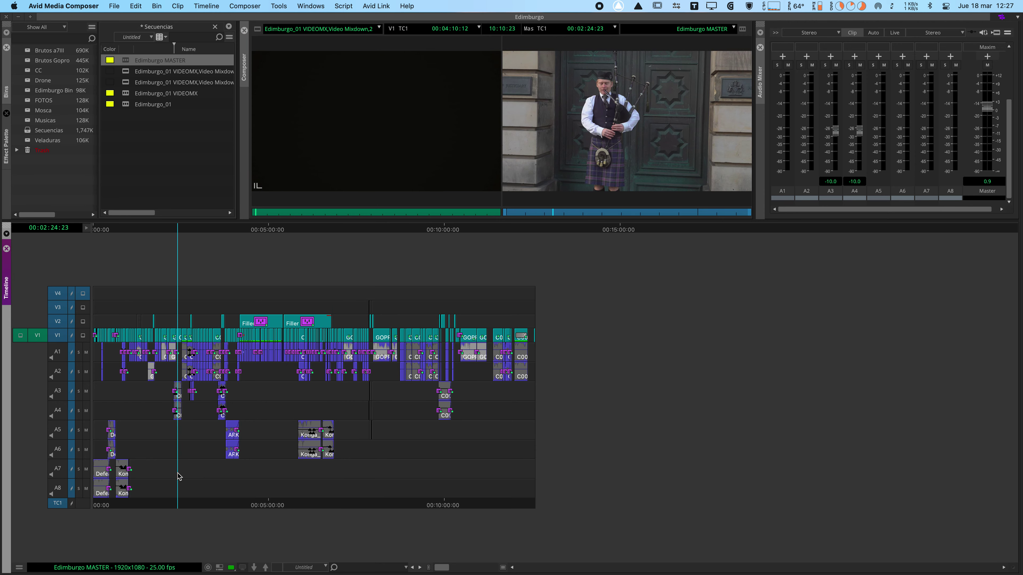
key(End)
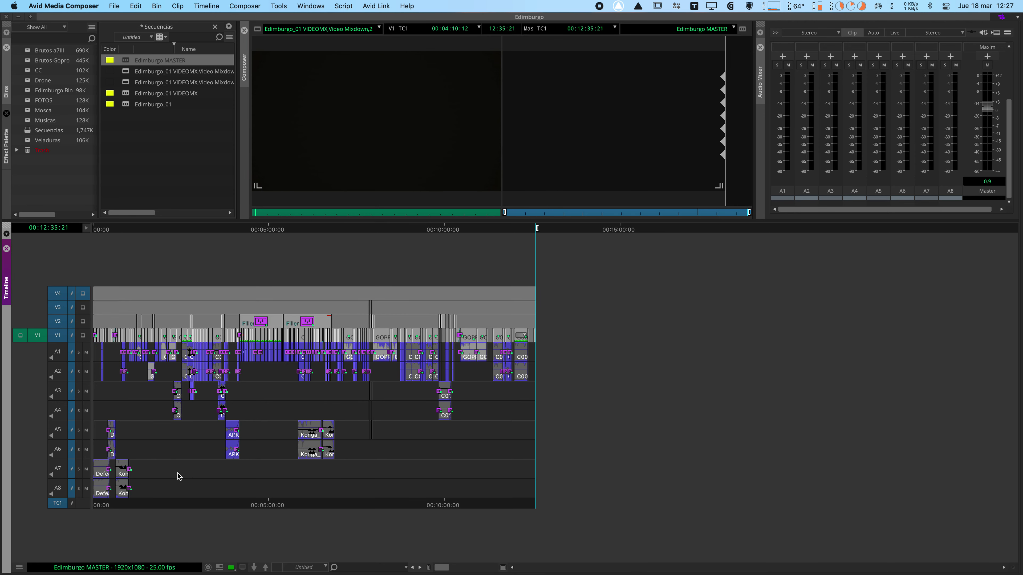
- Select only audio tracks A1 to A8 and start an audio mixdown to the sequence
key(super+shift+a)
drag(58, 352, 243, 442)
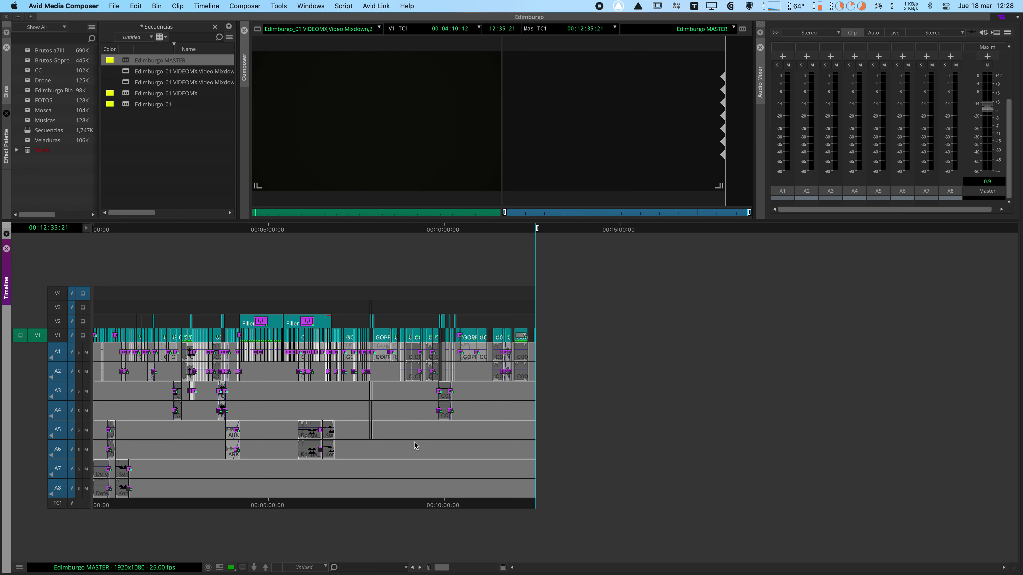
right_click(277, 403)
mouse_move(346, 370)
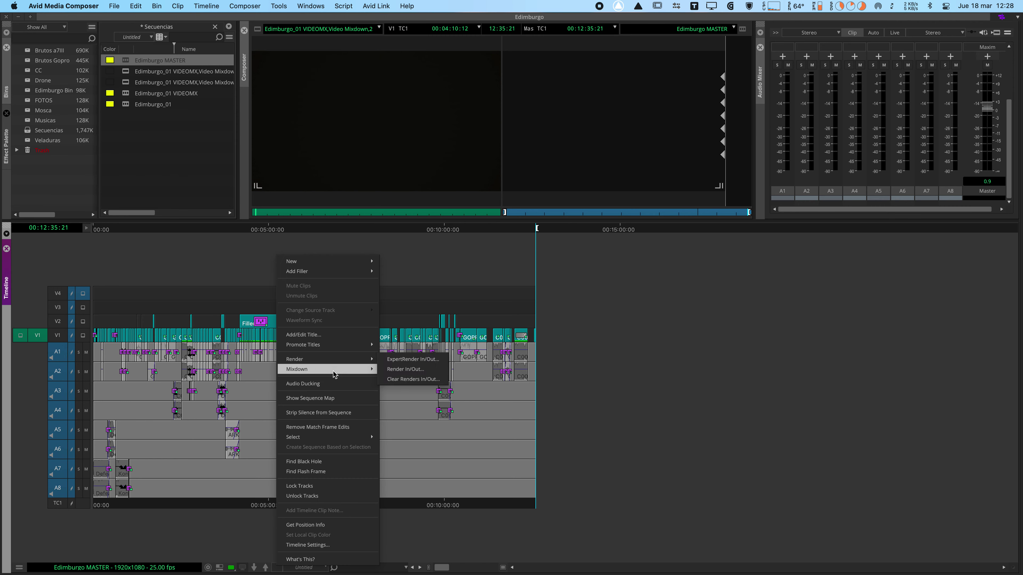
mouse_move(417, 381)
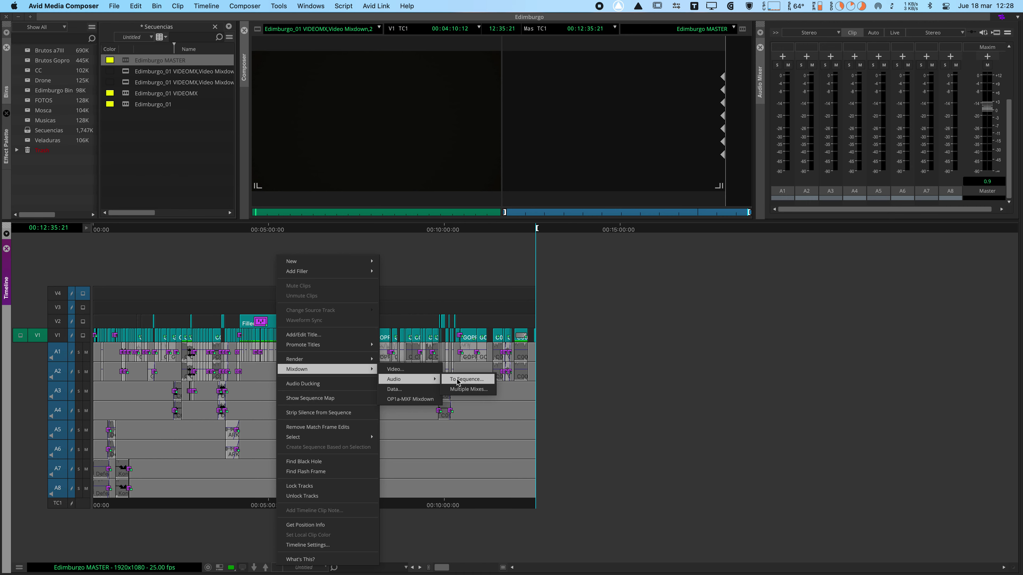
click(458, 381)
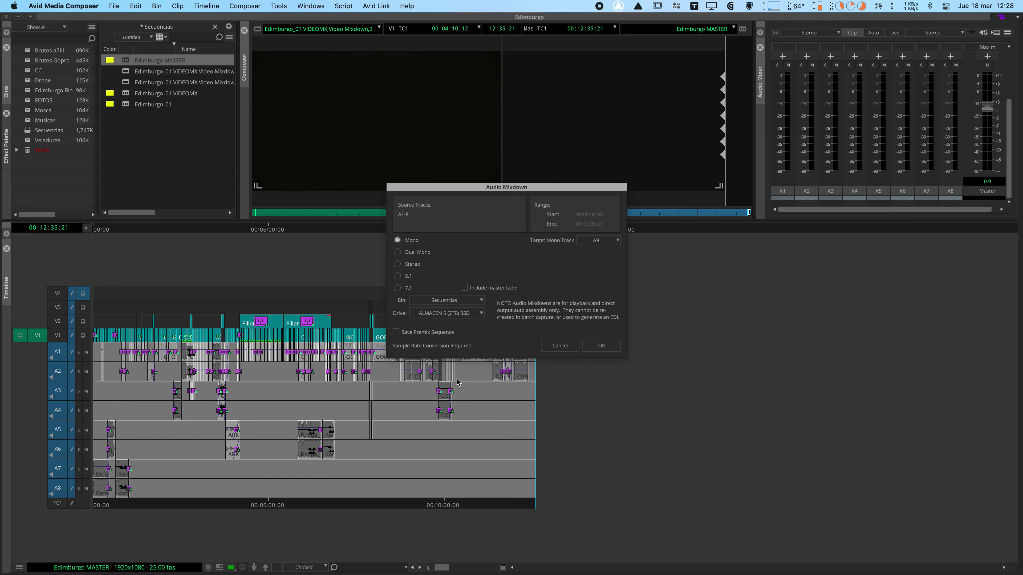
drag(477, 187, 465, 96)
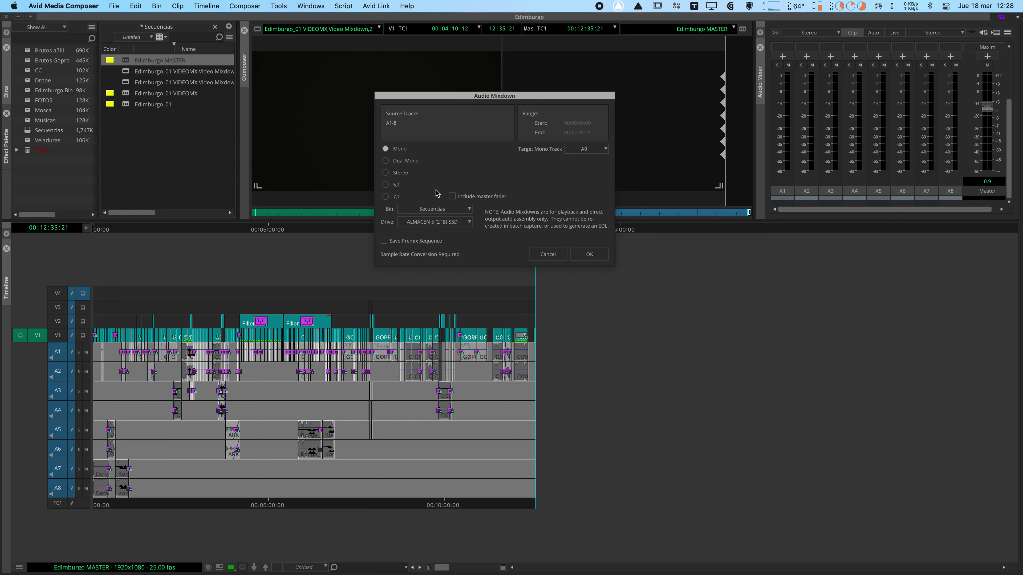
- Run the mixdown as Dual Mono to tracks A9 and A10, using the Secuencias bin and the ALMACEN 5 (2TB) SSD drive
click(387, 162)
click(458, 223)
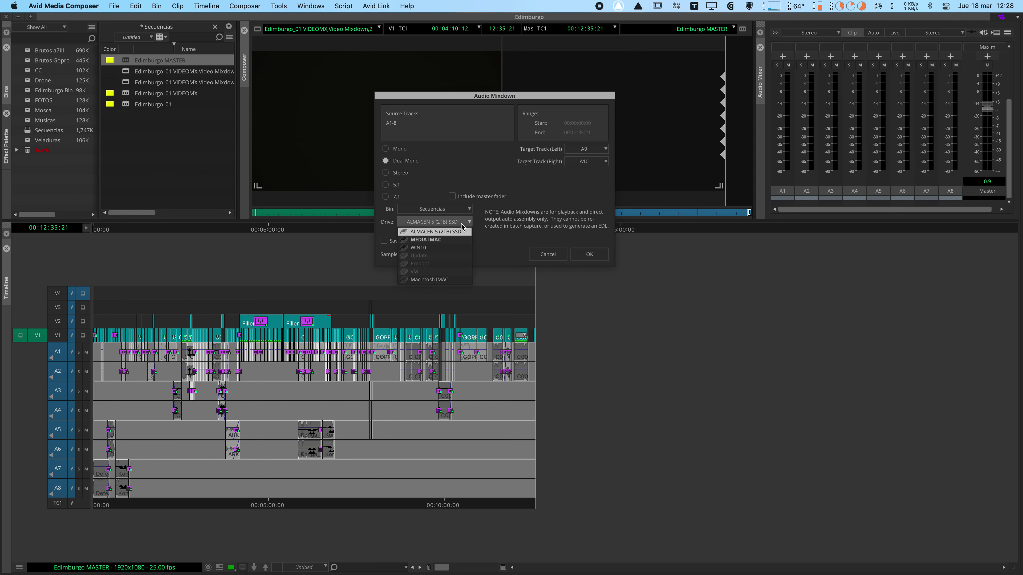
click(434, 233)
click(427, 209)
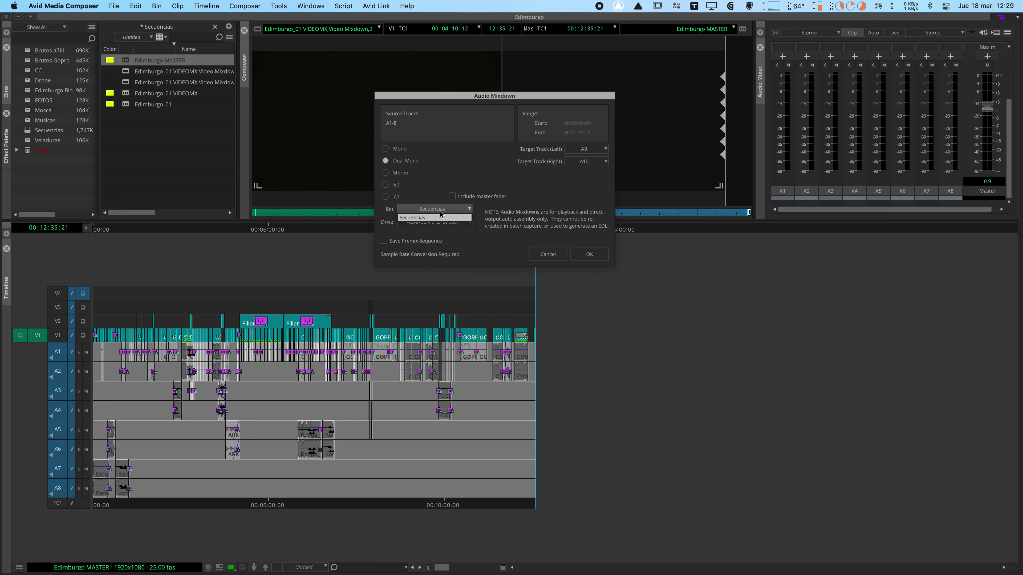
click(515, 205)
click(587, 256)
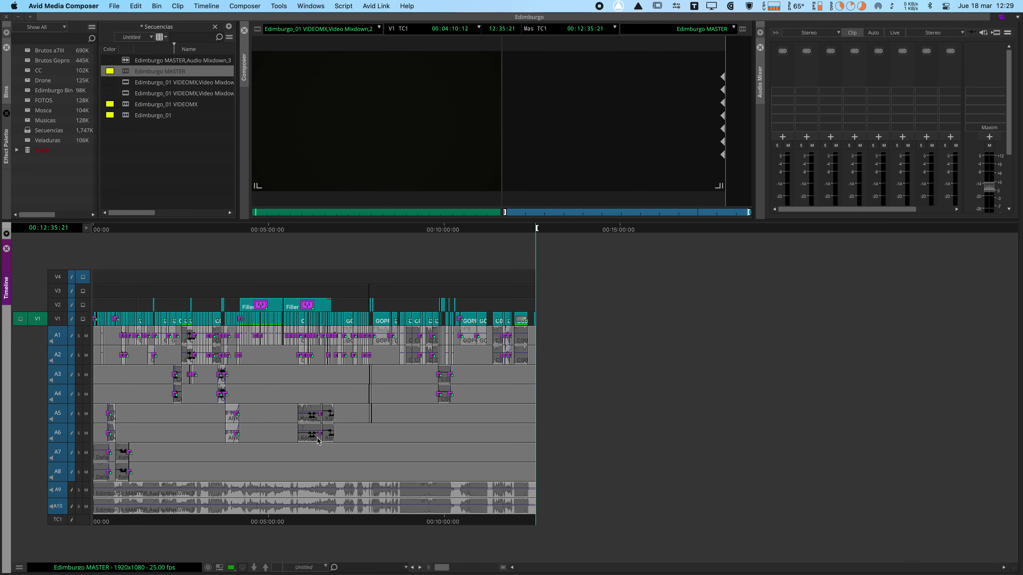
- Clear the In and Out marks from the Edimburgo MASTER sequence
click(162, 470)
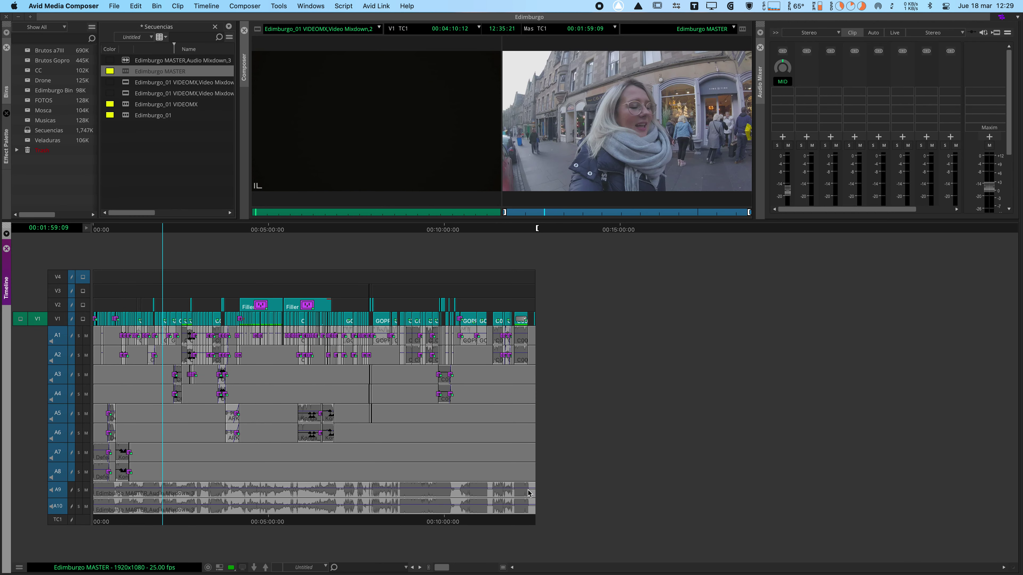
key(g)
click(214, 474)
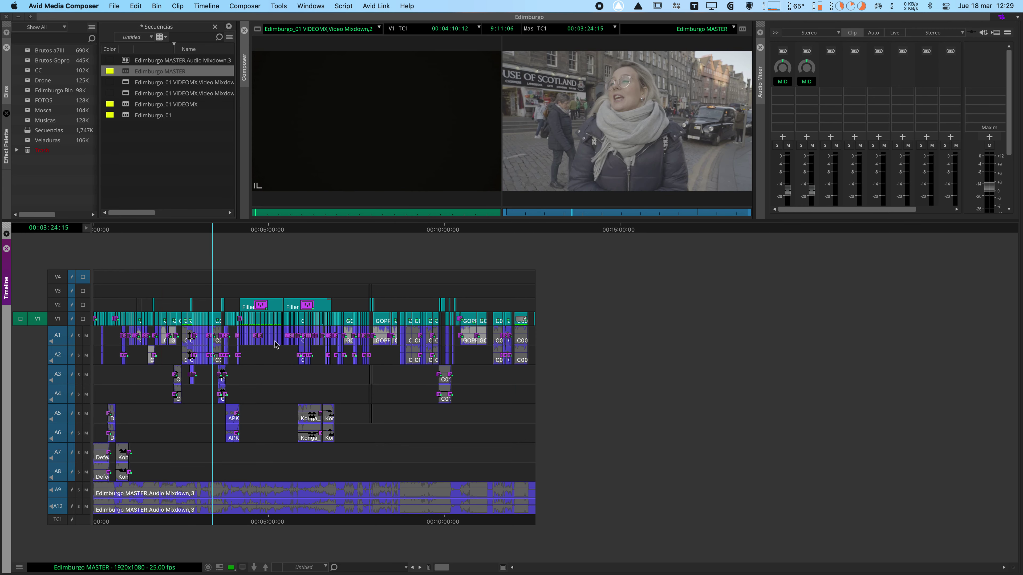
- Delete the original audio tracks A1 to A8, keeping the mixdown tracks A9 and A10
alt+click(58, 472)
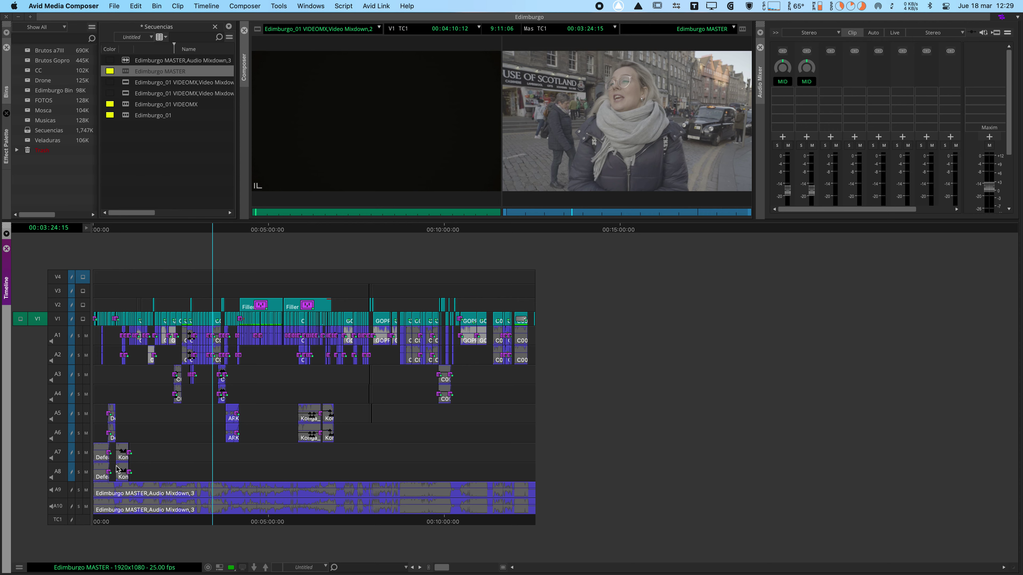
drag(65, 473, 64, 357)
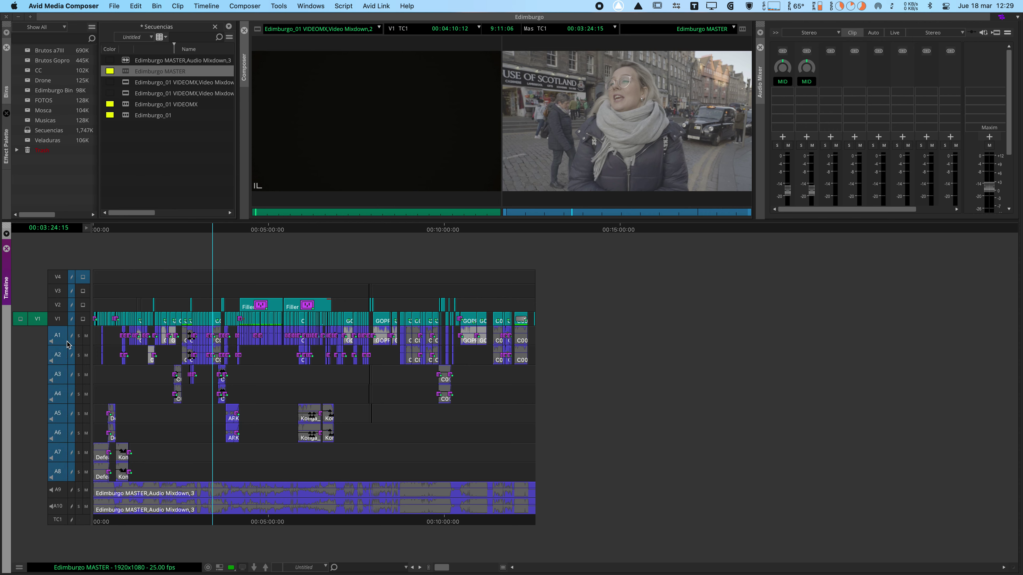
click(127, 364)
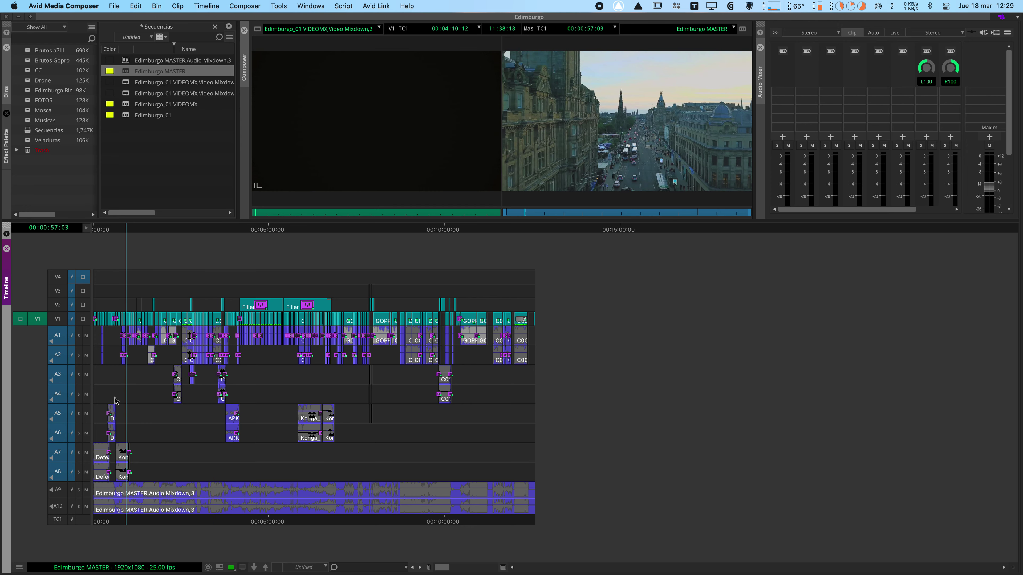
key(Delete)
click(537, 299)
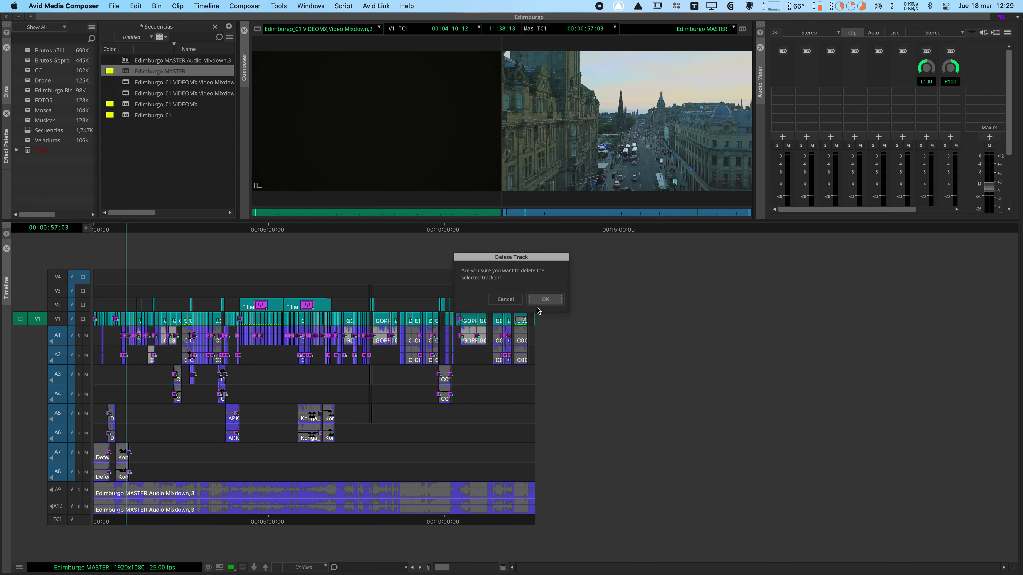
- Play back Edimburgo MASTER from the start and at several points, and check the A9 and A10 mixer levels
key(super+bracketright)
key(super+bracketright)
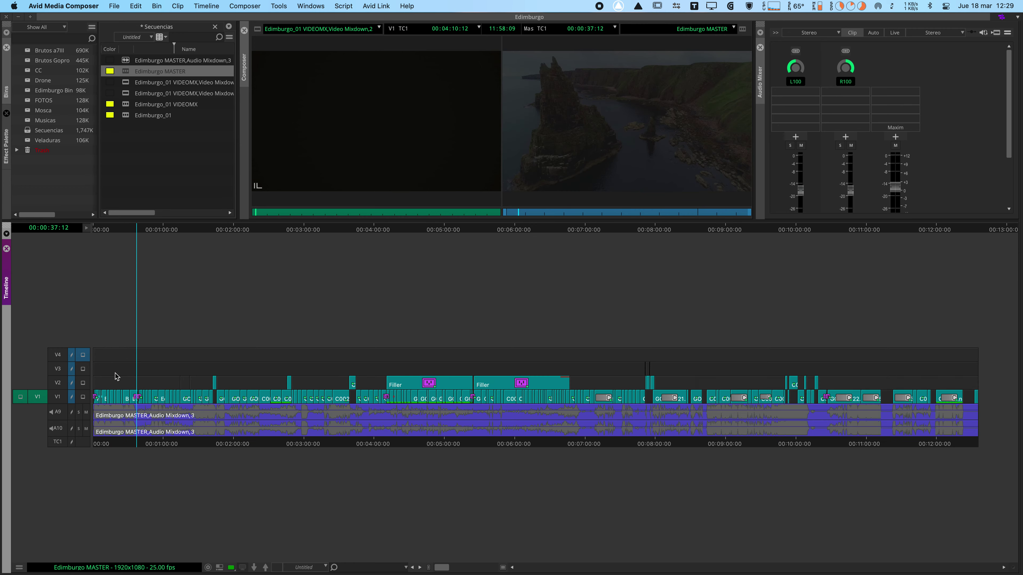
key(Home)
key(space)
click(252, 365)
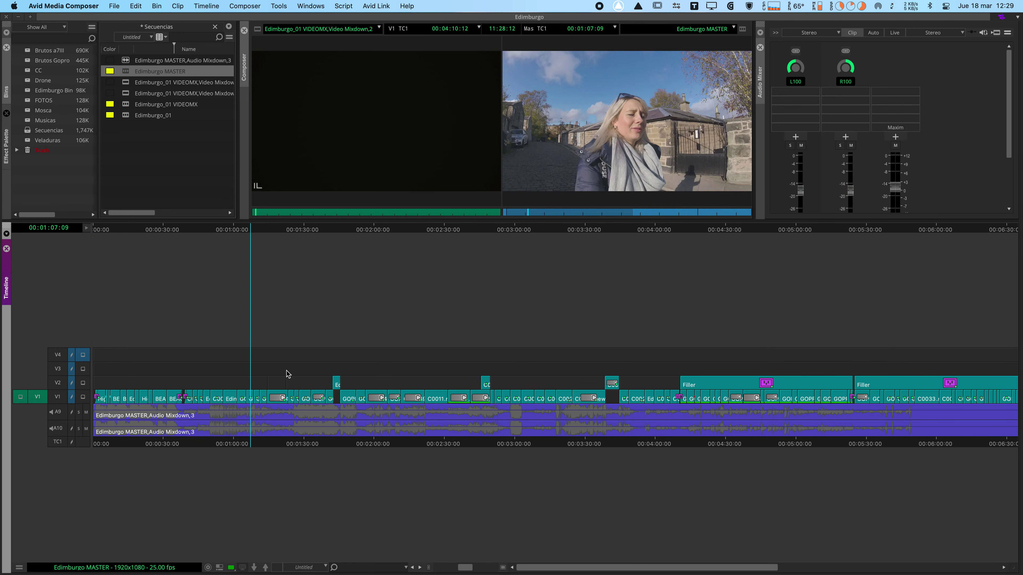
key(space)
key(super+slash)
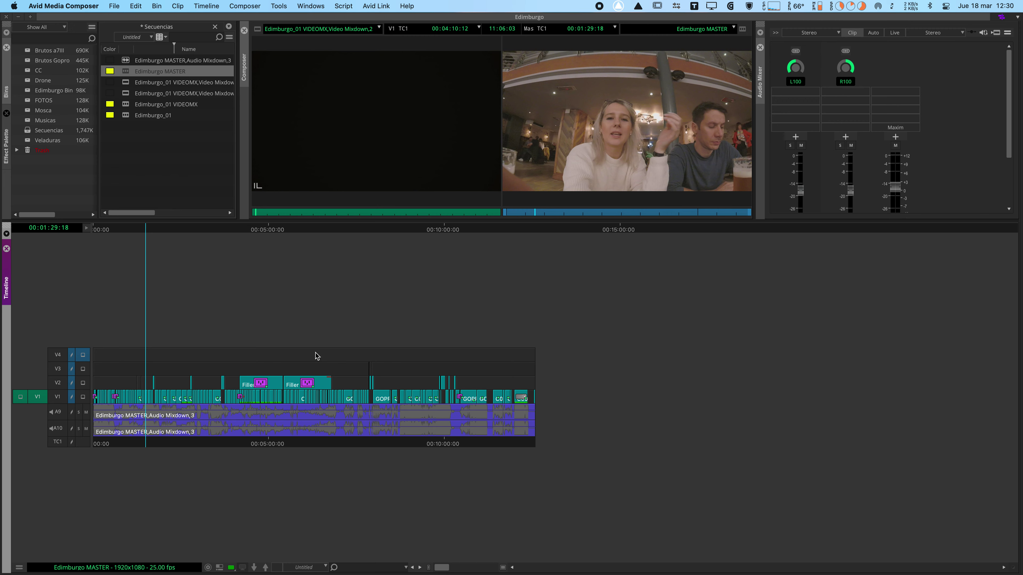
click(252, 358)
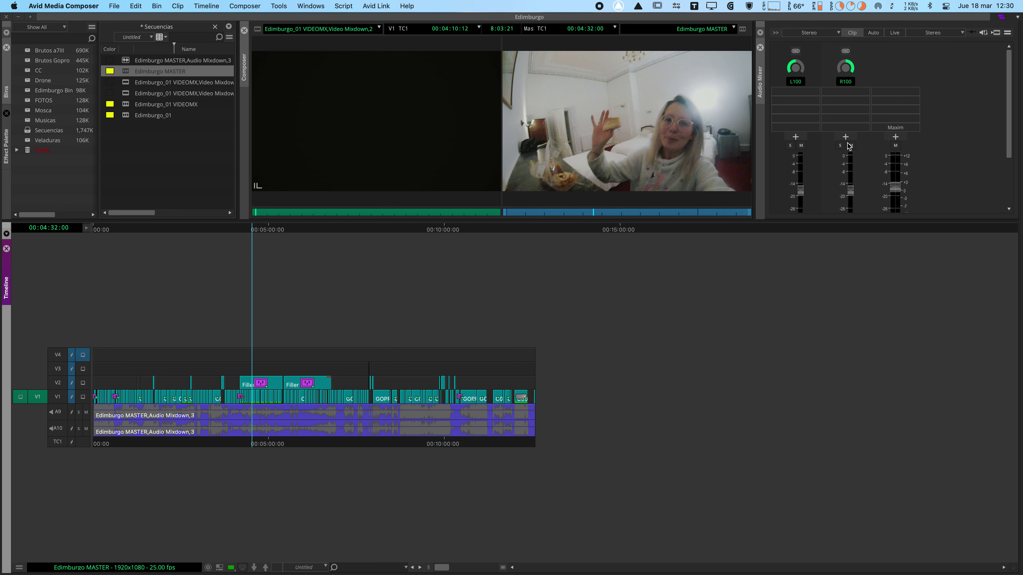
scroll(950, 163, down, 3)
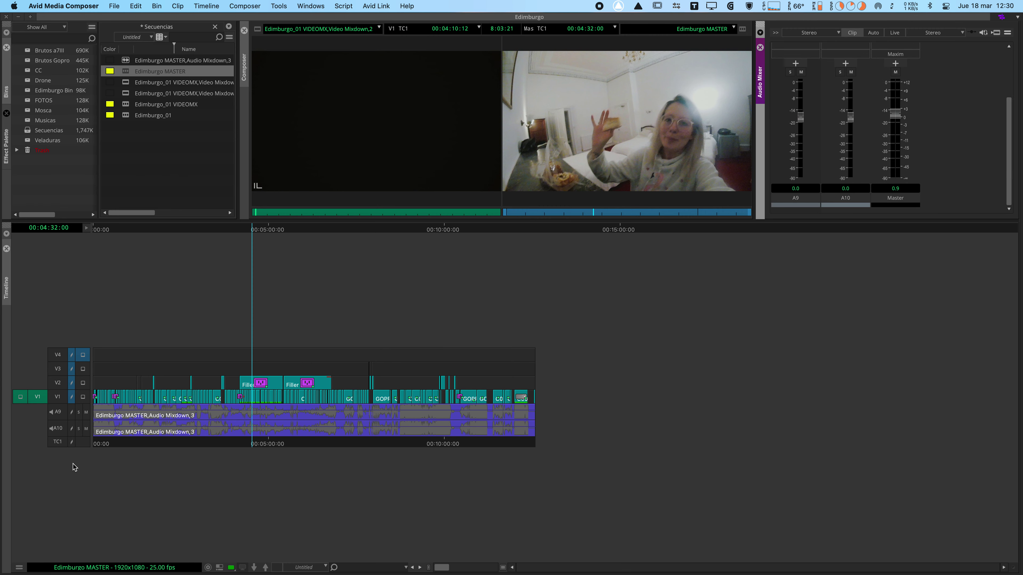
click(139, 315)
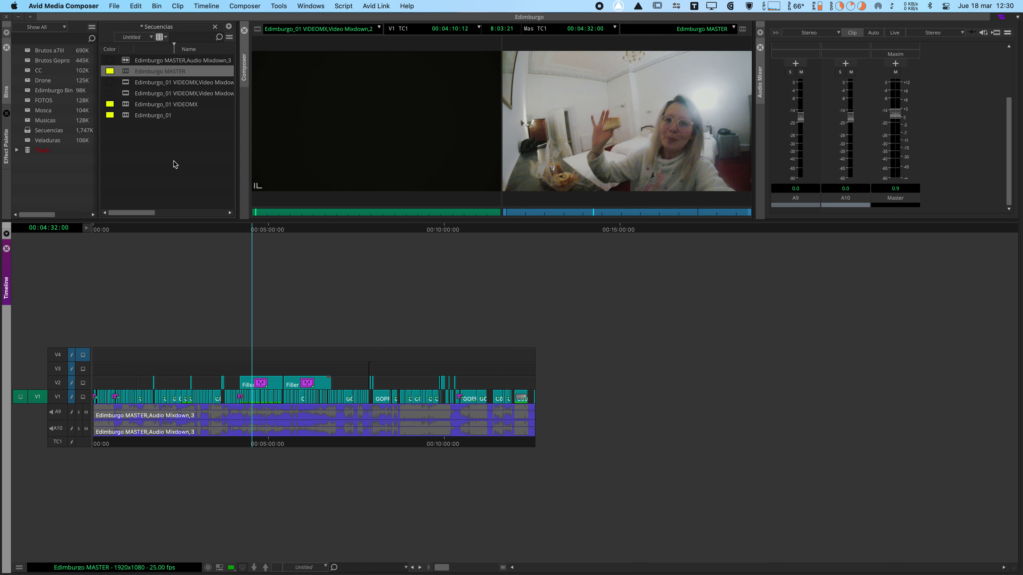
- Load the original Edimburgo_01 sequence from the Secuencias bin and move the playhead to 00:03:06:18
click(175, 164)
double_click(128, 116)
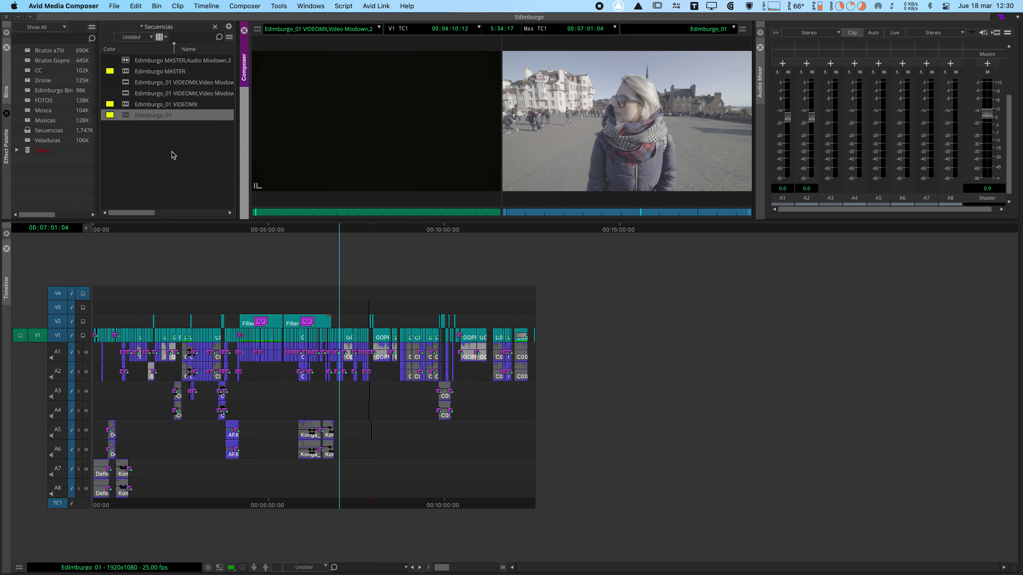
click(203, 489)
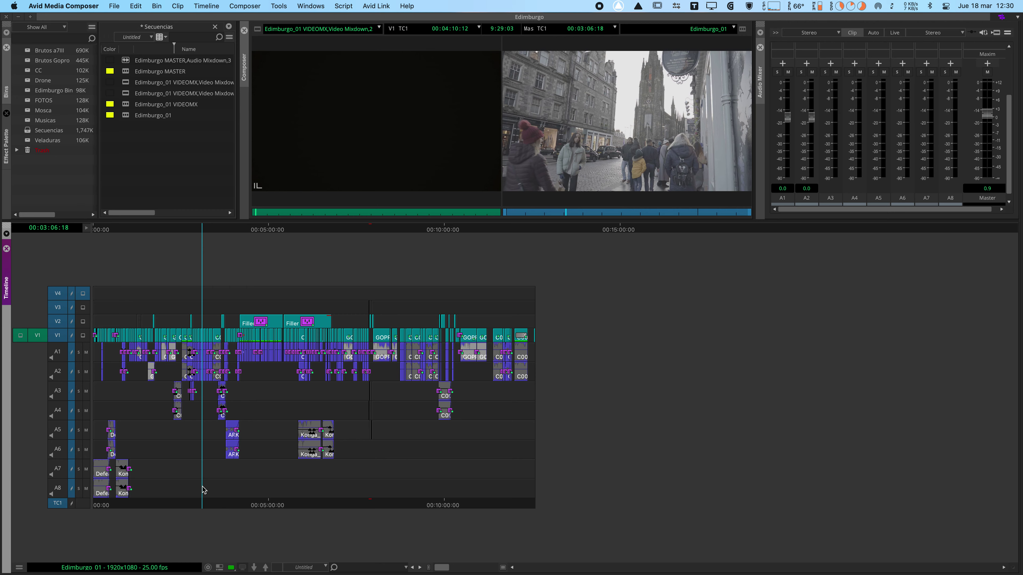
- Mark the whole Edimburgo_01 sequence from its start to its end and deselect all tracks
key(Home)
key(End)
key(o)
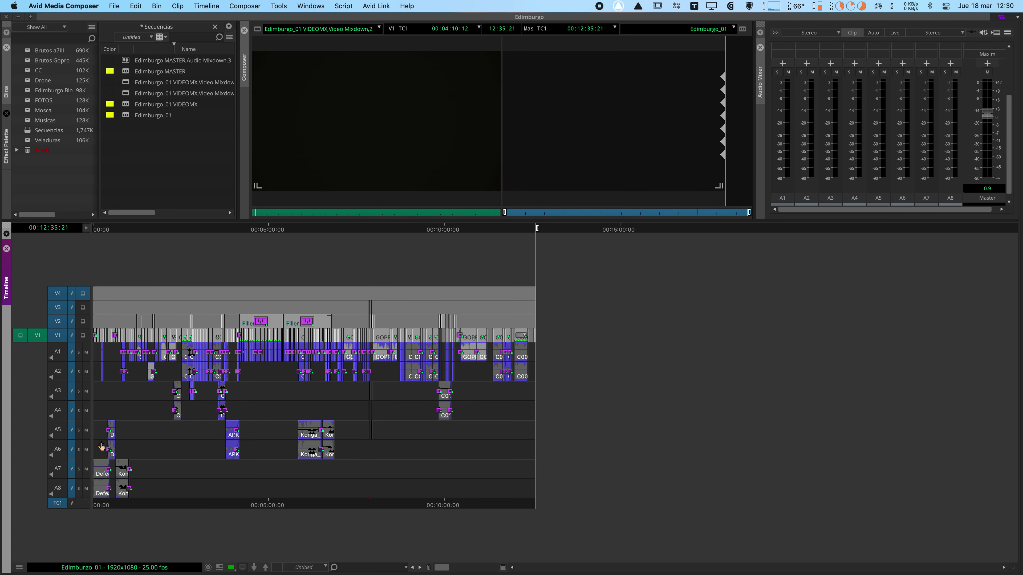
key(super+shift+a)
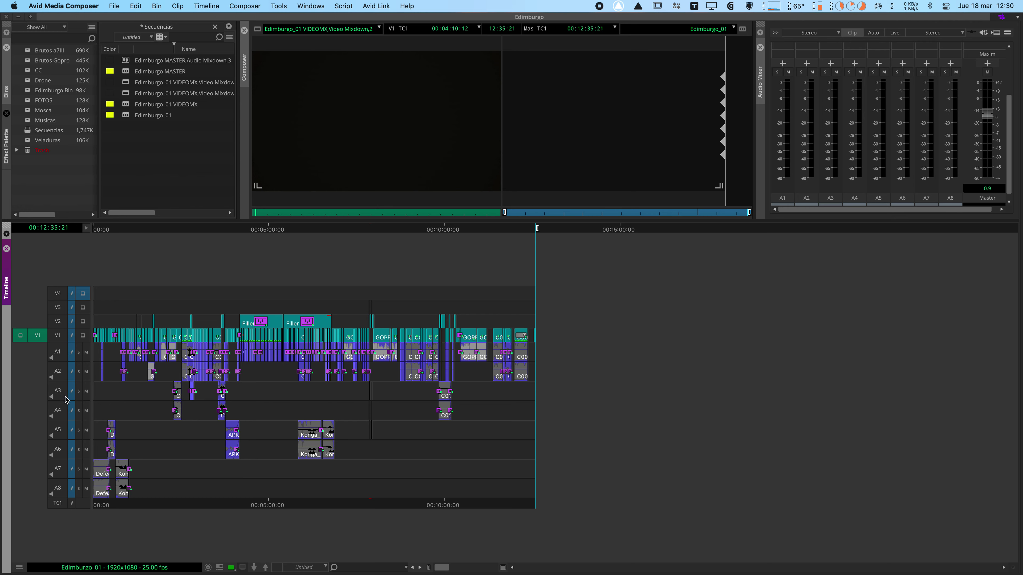
- Select audio tracks A1 to A8, leaving the video tracks V1 to V4 deselected
drag(67, 397, 67, 414)
click(66, 413)
click(62, 393)
click(60, 361)
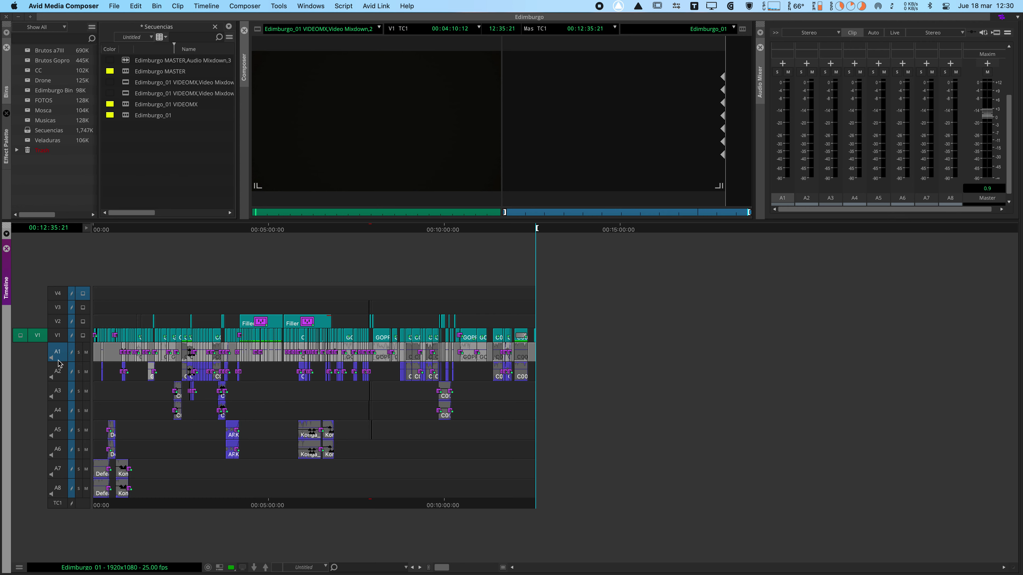
click(60, 371)
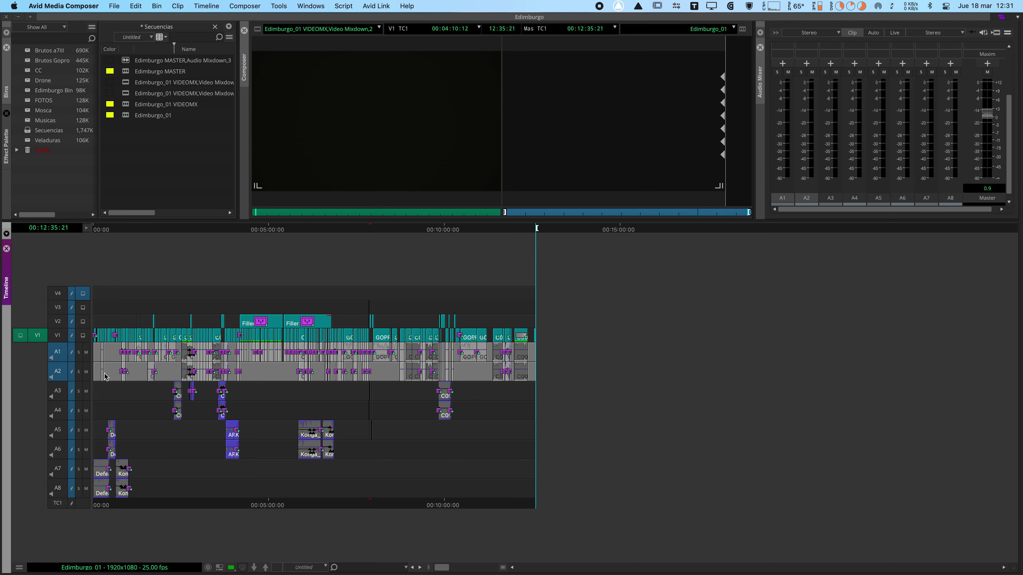
click(112, 408)
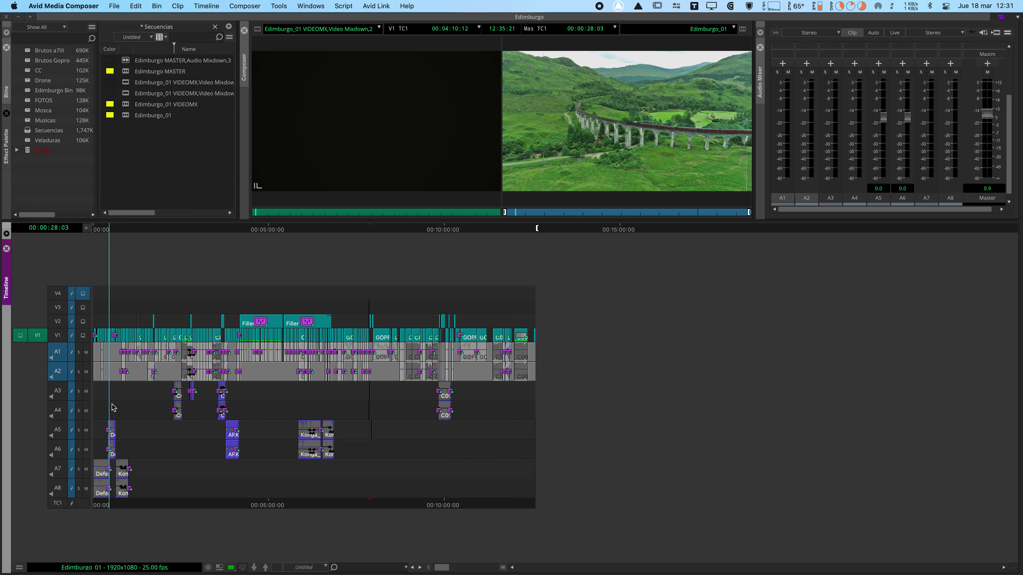
key(Home)
drag(146, 404, 640, 413)
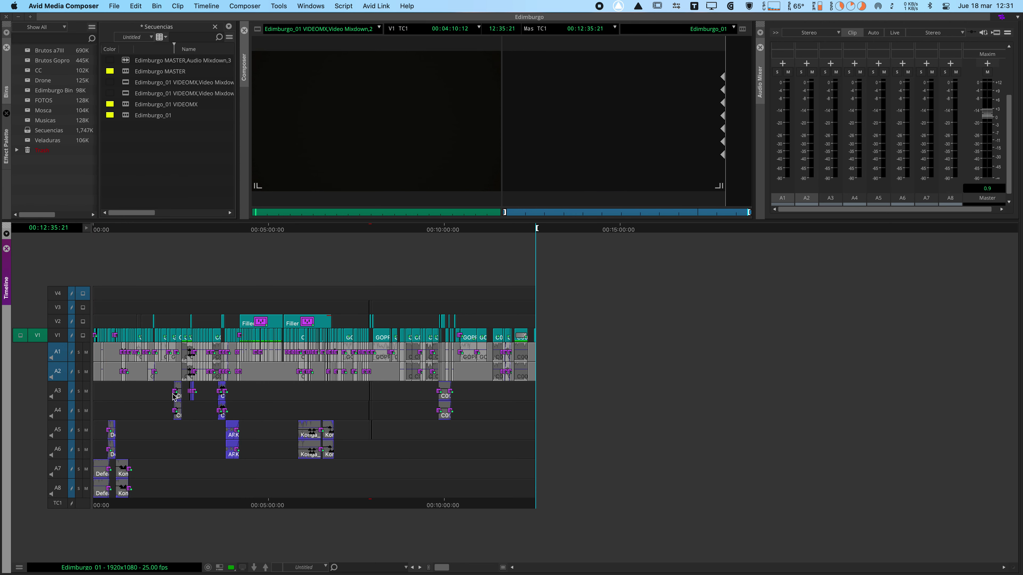
drag(58, 397, 61, 488)
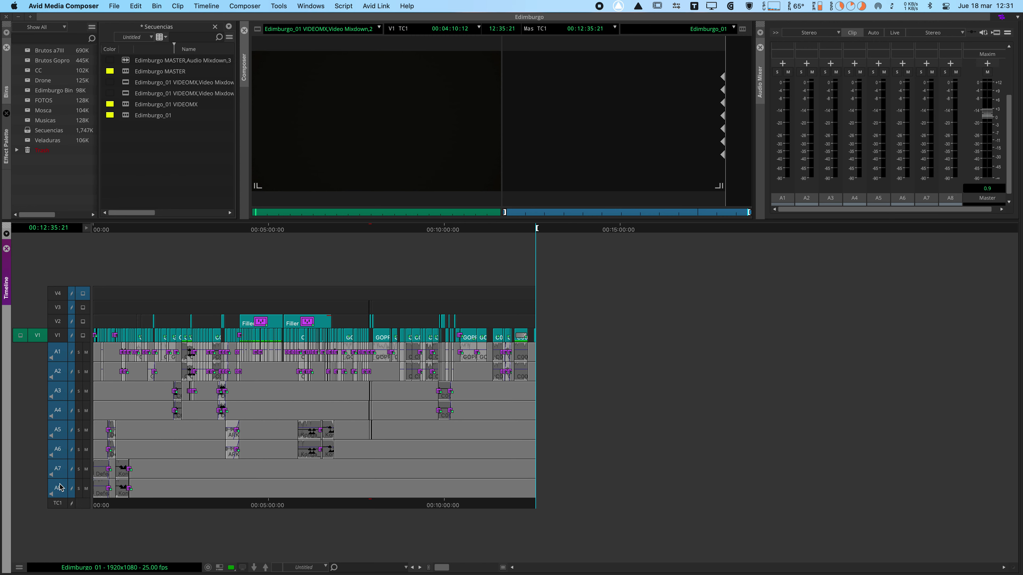
- Open the audio mixdown with multiple mixes for the selected tracks and reposition its dialog
right_click(127, 418)
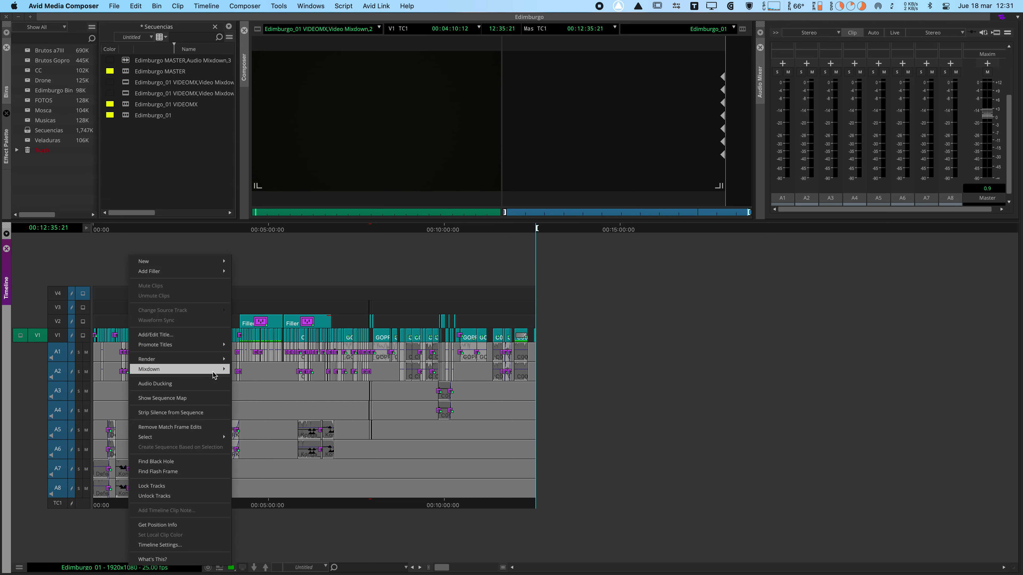
mouse_move(212, 370)
mouse_move(252, 380)
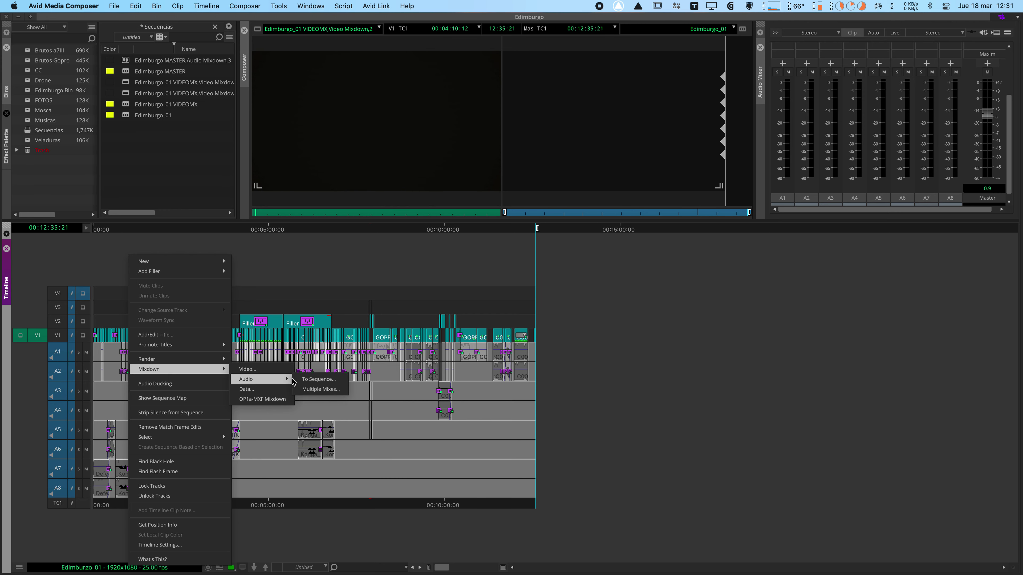
click(319, 389)
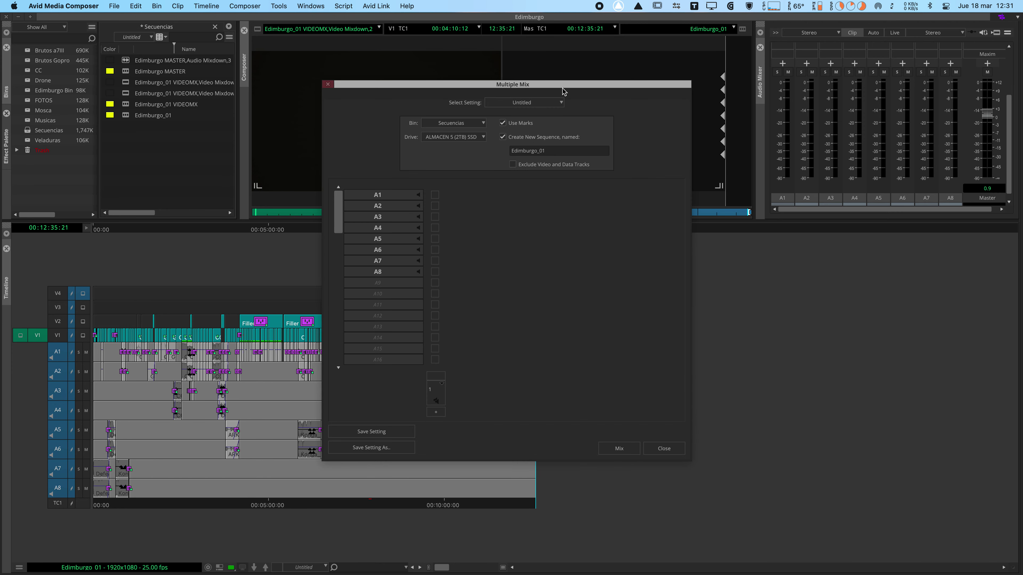
drag(512, 84, 480, 74)
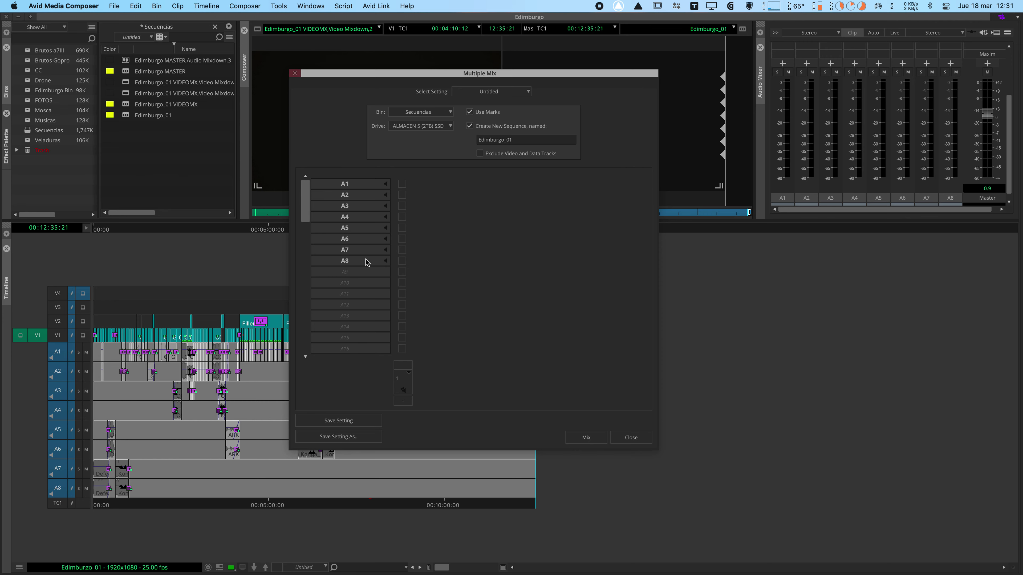
- Route A5 to A8 to a dual-mono first mix output, and A1 and A2 to a new second output
drag(402, 261, 410, 233)
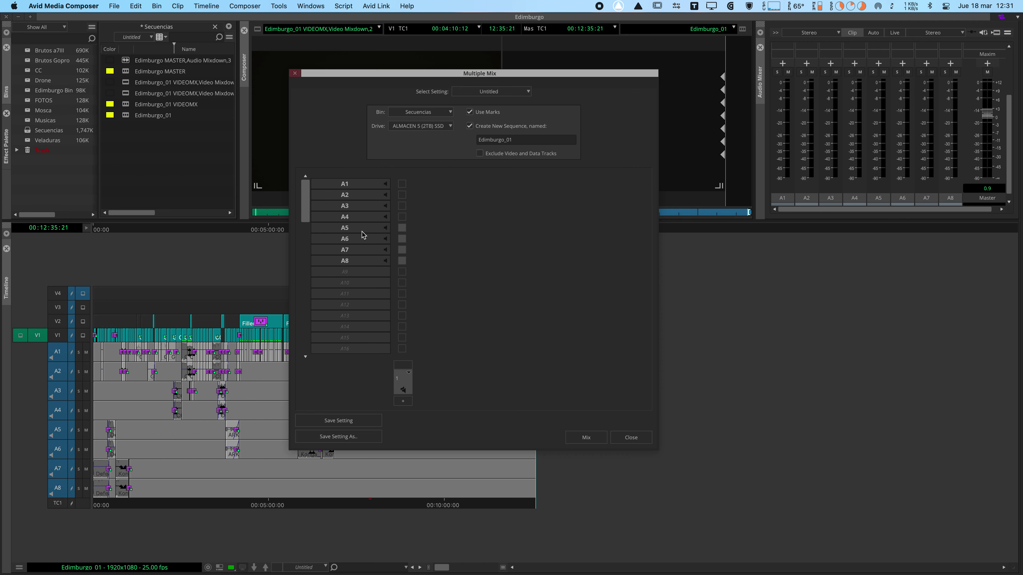
click(409, 374)
click(431, 401)
click(403, 401)
click(422, 195)
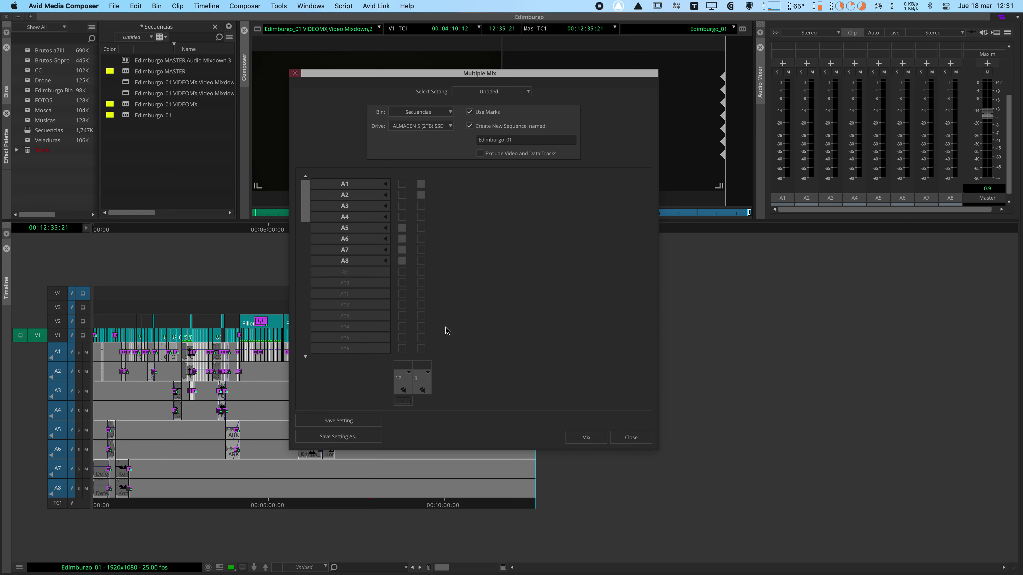
- Reassign the mix outputs so A1 and A2 feed the first, A3 and A4 feed the second, and A5 to A8 feed neither
click(402, 184)
click(402, 195)
click(421, 208)
click(421, 195)
click(421, 184)
click(402, 261)
- Set the second mix output to dual mono and add a third output fed by A5 to A8
click(427, 373)
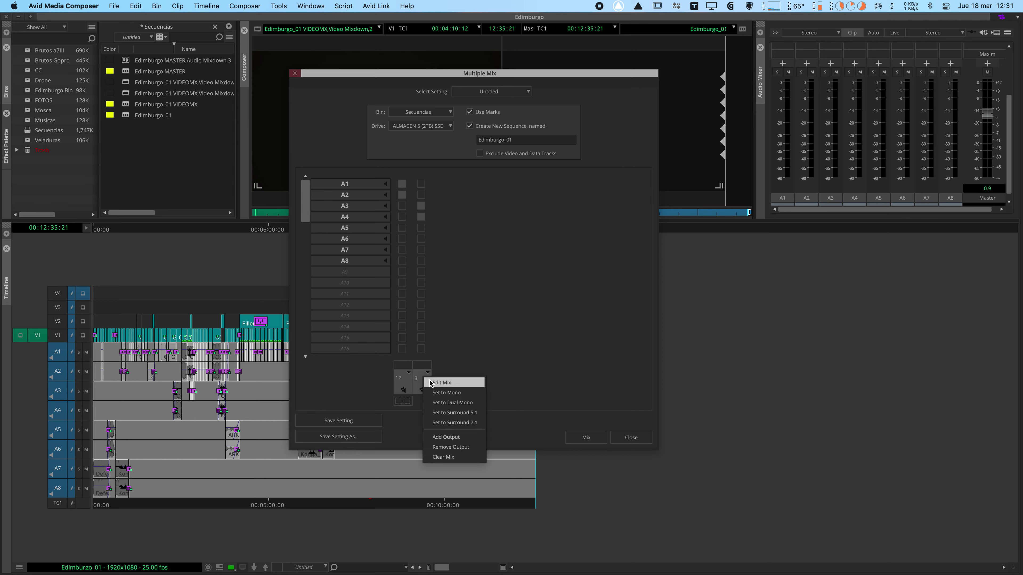
click(454, 403)
click(403, 401)
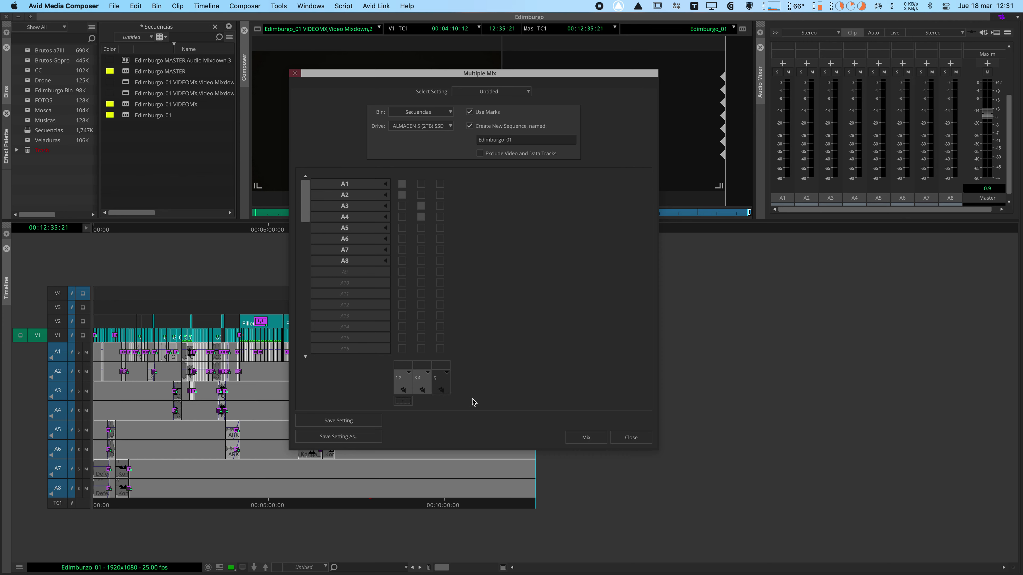
click(440, 228)
click(440, 261)
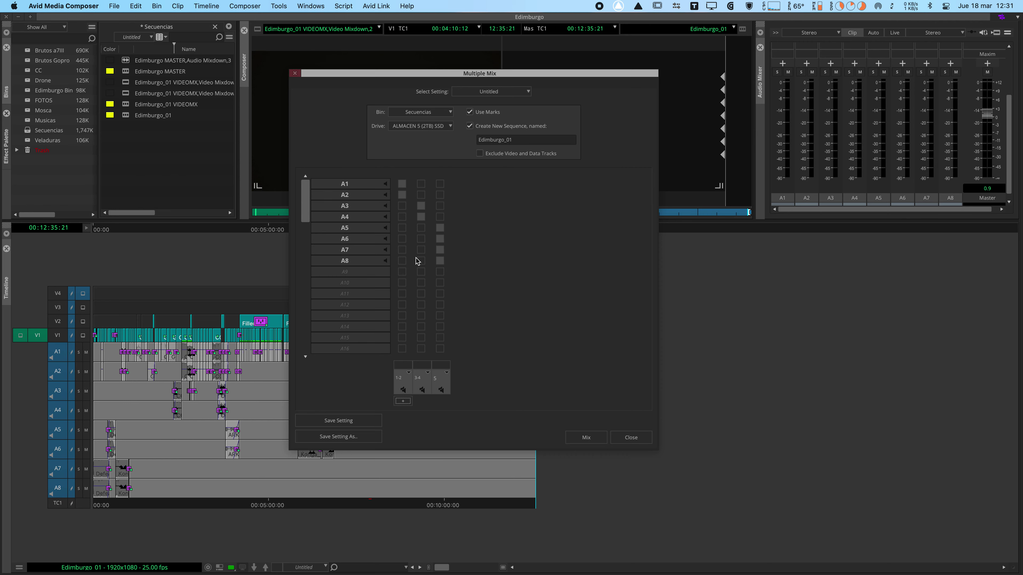
- Review the format options of the first and third mix outputs and the Save Setting As dialog without changing anything
click(401, 195)
right_click(405, 390)
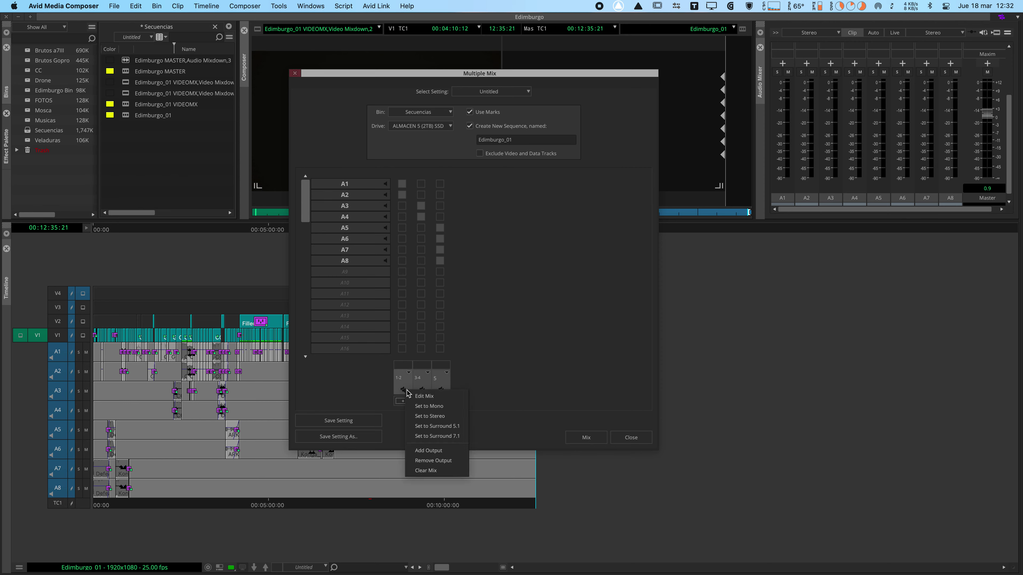
click(440, 385)
right_click(440, 385)
click(448, 386)
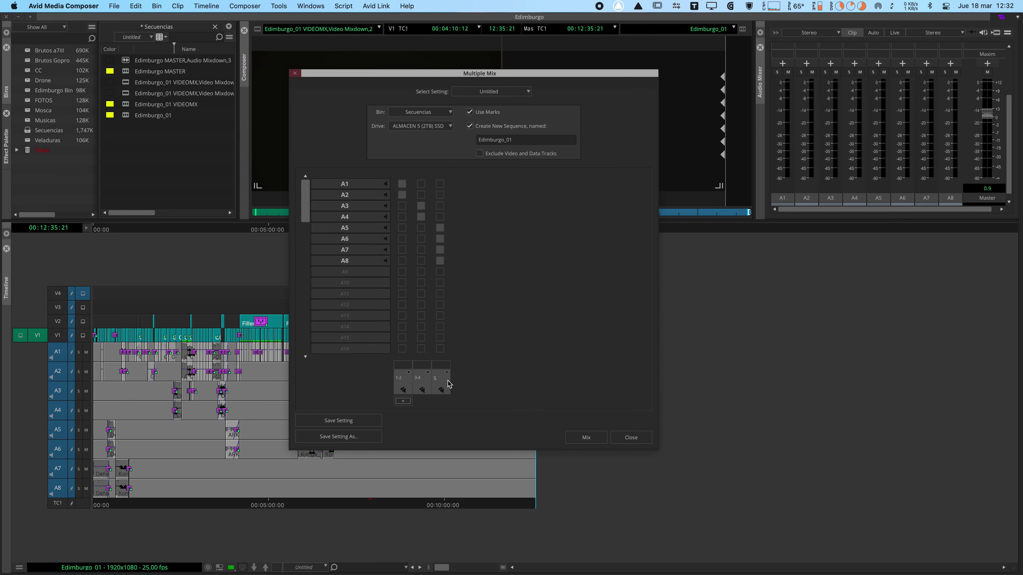
right_click(447, 381)
click(515, 374)
right_click(440, 380)
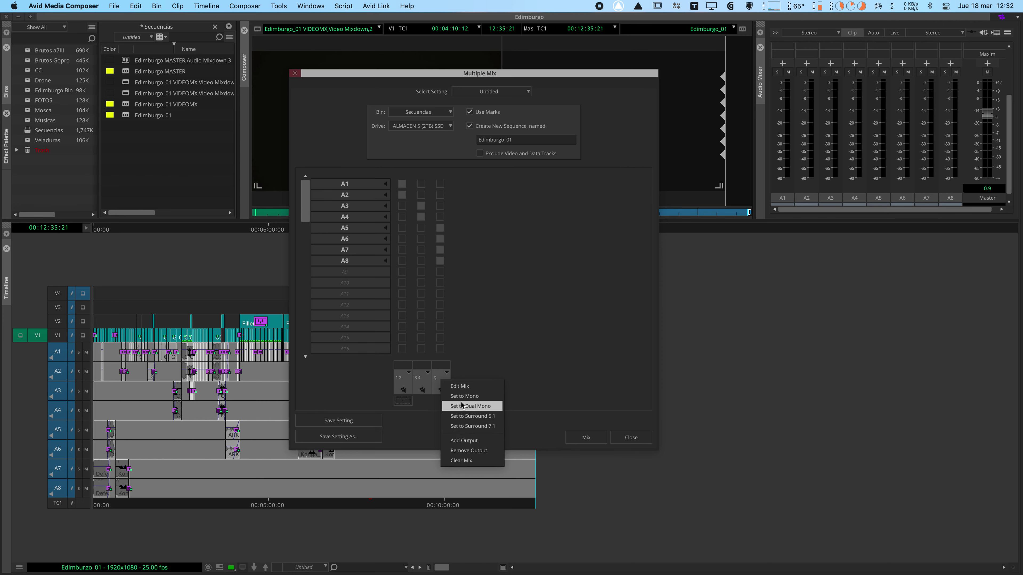
click(438, 429)
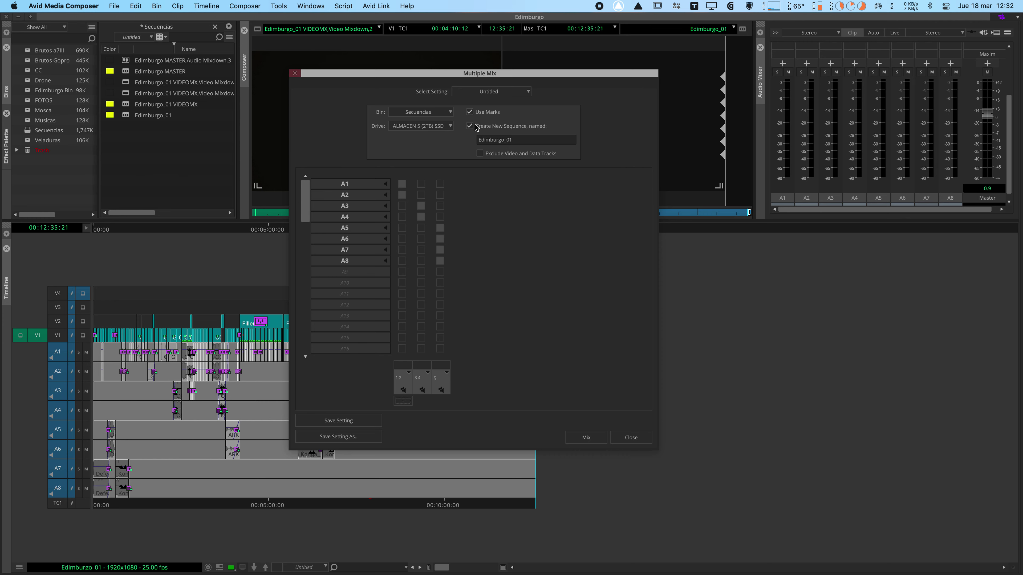
click(338, 436)
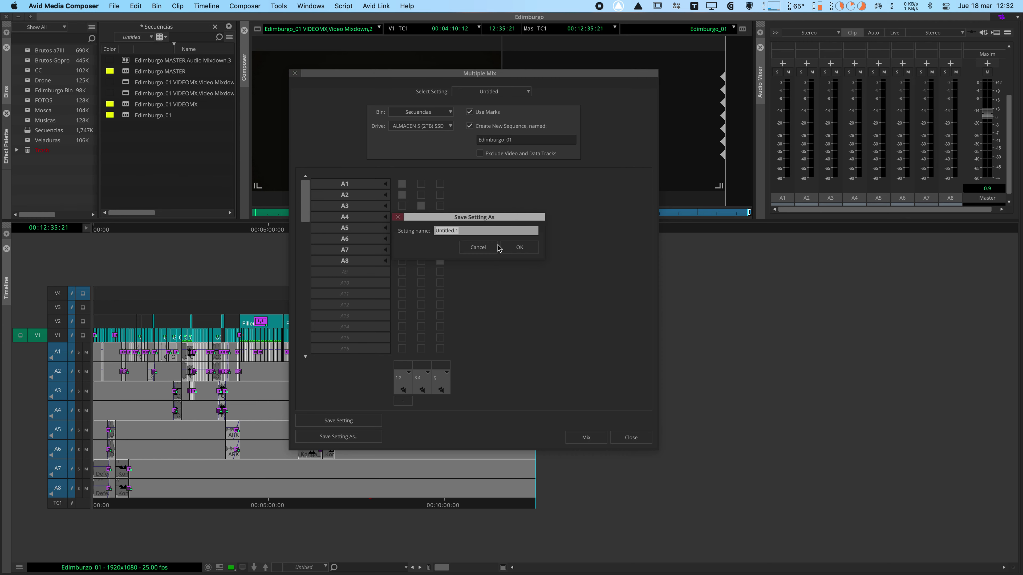
click(479, 249)
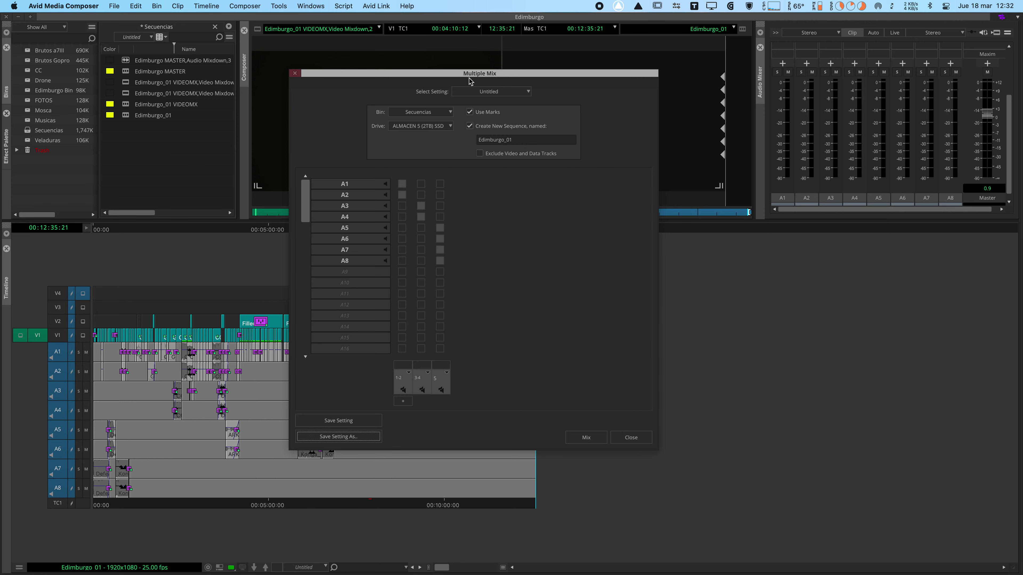
- Run the multiple mix into a new sequence named Edimburgo_01 MIX AUDIO and close the dialog without saving the setting
drag(469, 79, 500, 69)
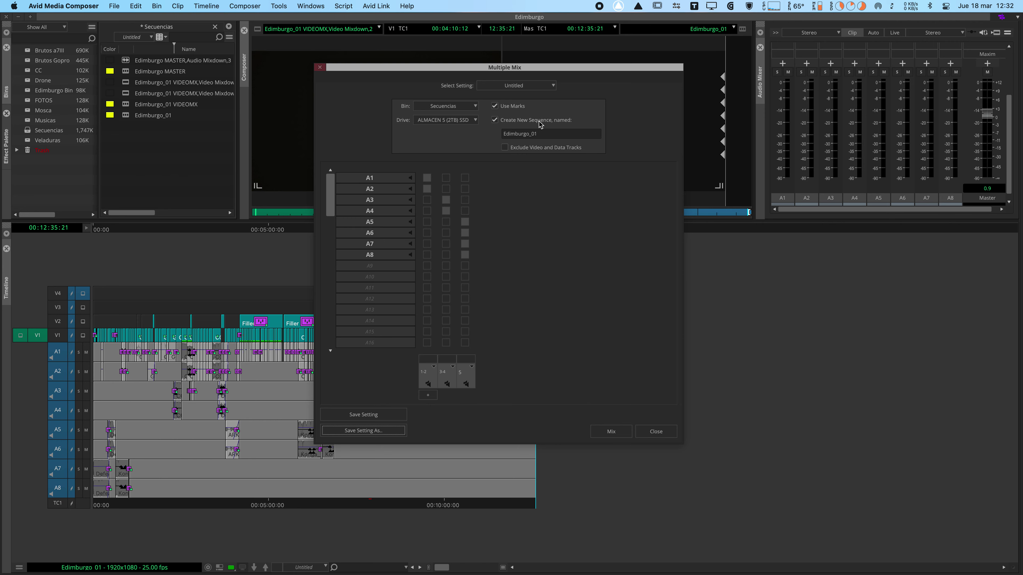
click(544, 135)
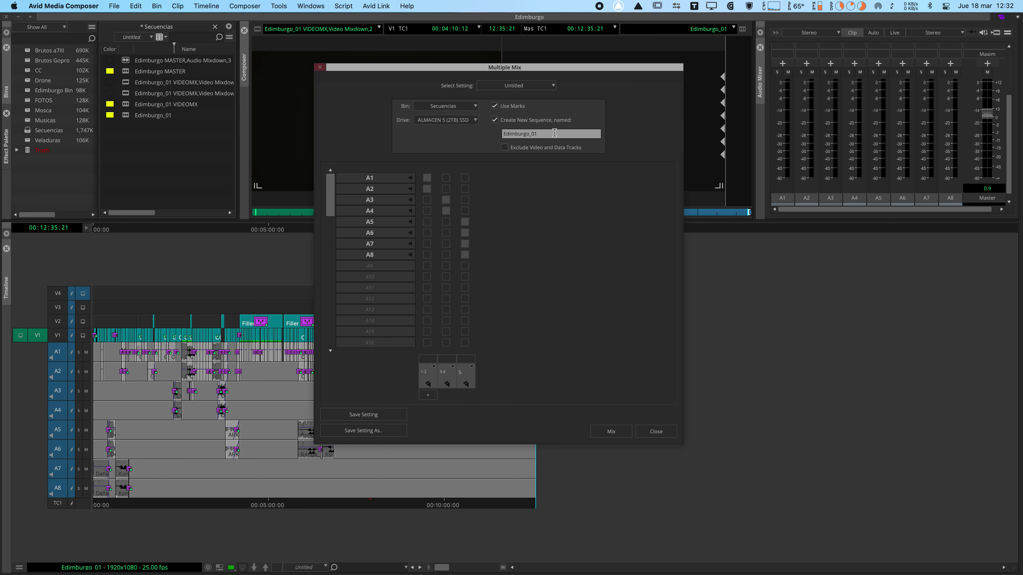
text(MIX AUDIO)
click(611, 432)
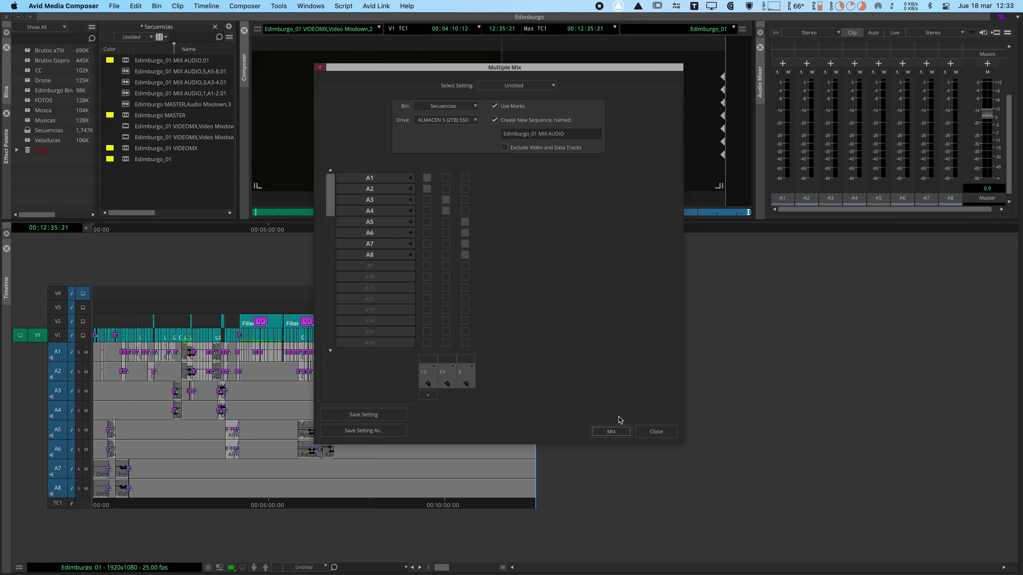
click(656, 433)
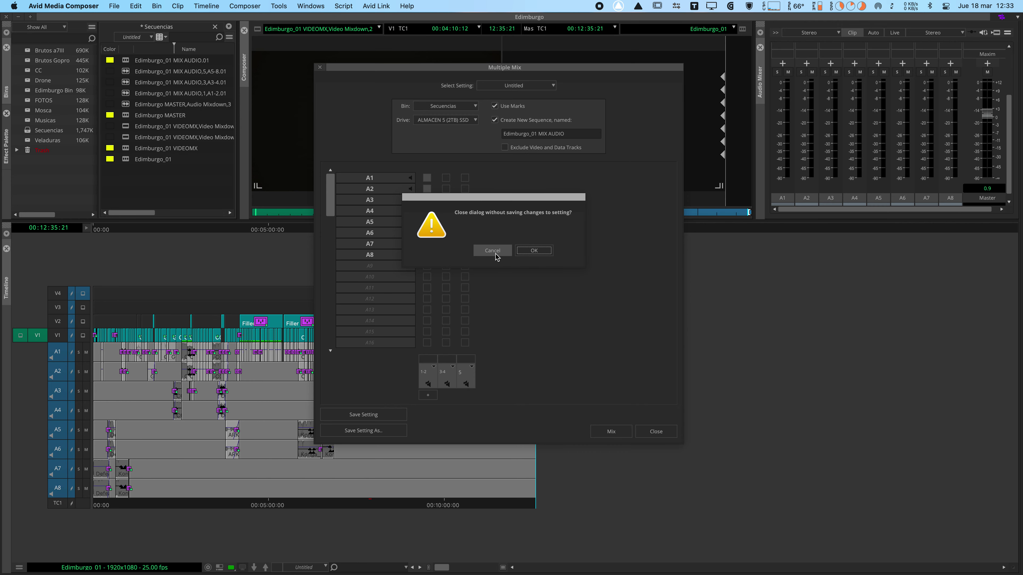
click(534, 251)
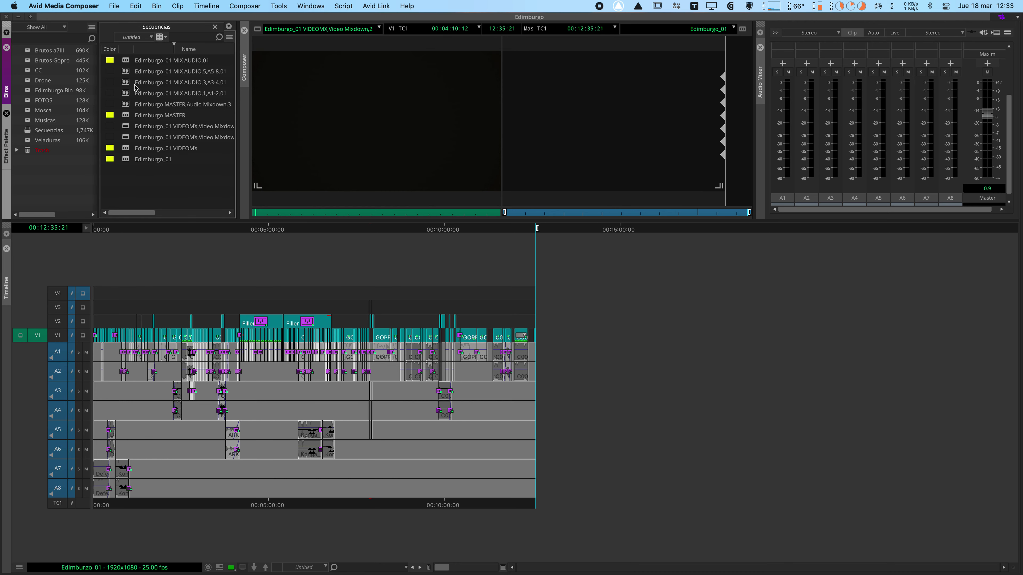
- Load Edimburgo_01 MIX AUDIO.01 from the Secuencias bin and move the playhead through it to check the mixed tracks
double_click(128, 61)
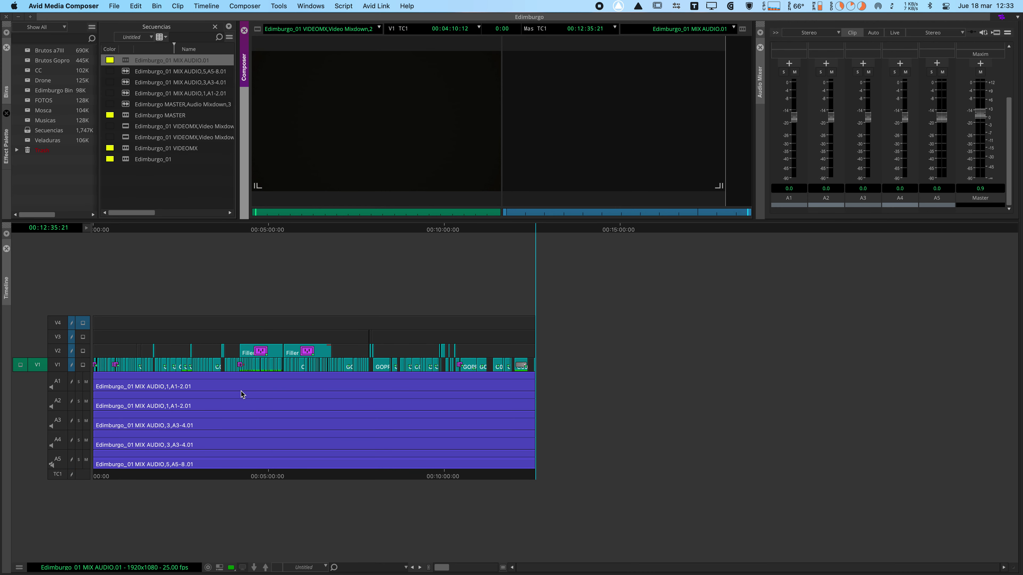
click(178, 325)
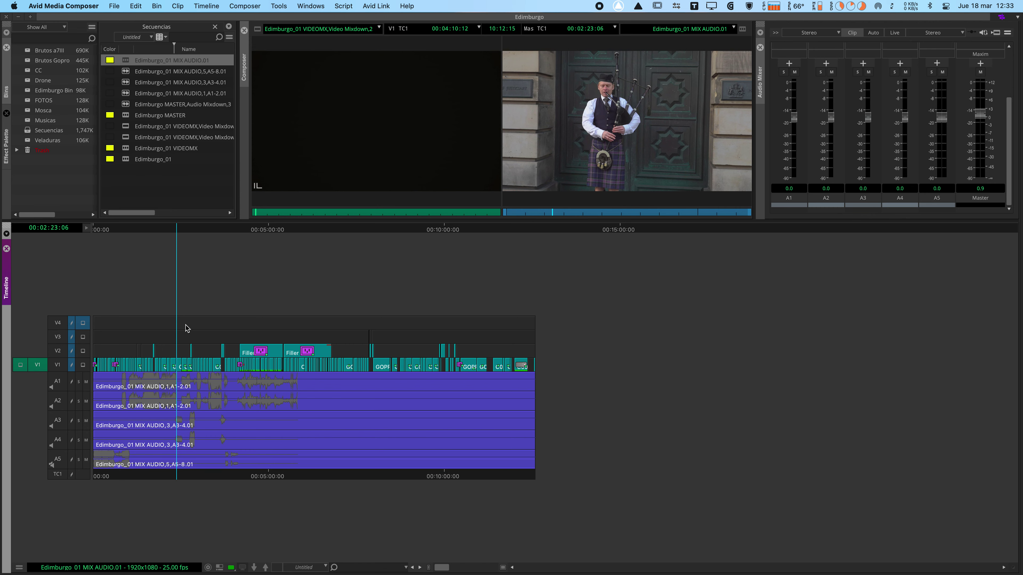
click(144, 323)
click(171, 327)
click(502, 332)
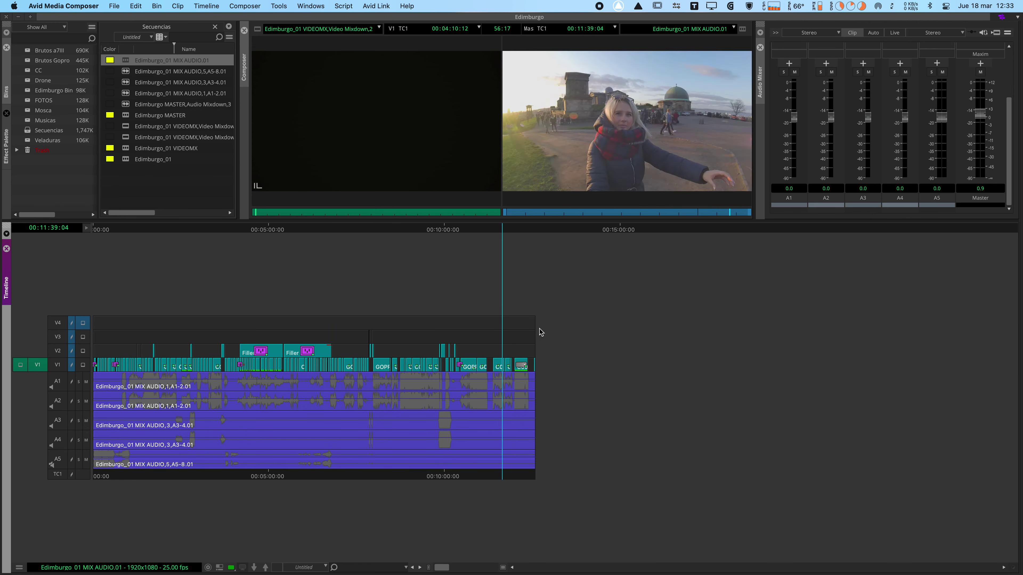
click(541, 333)
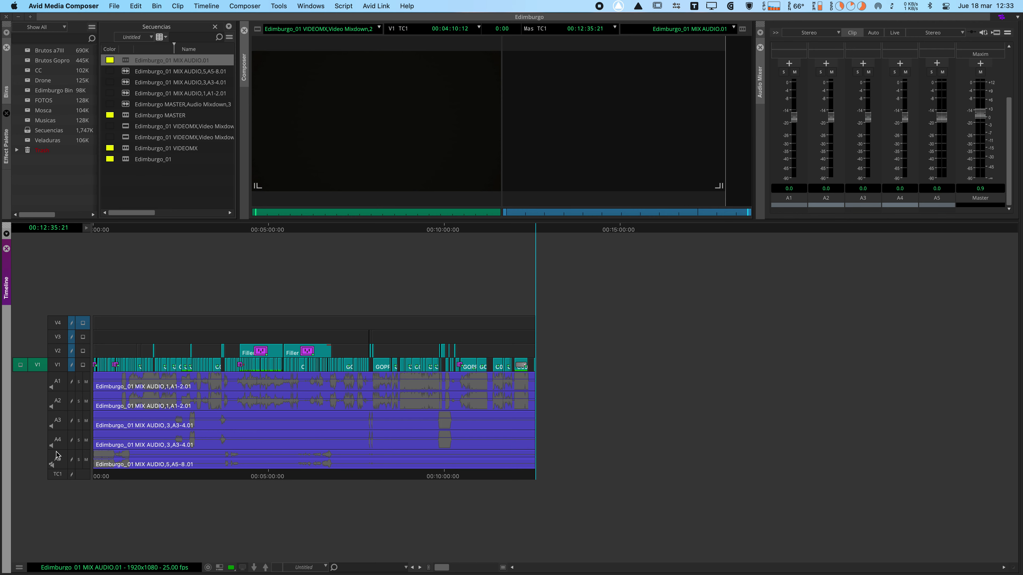
- Split the stereo A5 track, which holds the A5-8 mix, to mono tracks
click(118, 476)
key(super+bracketright)
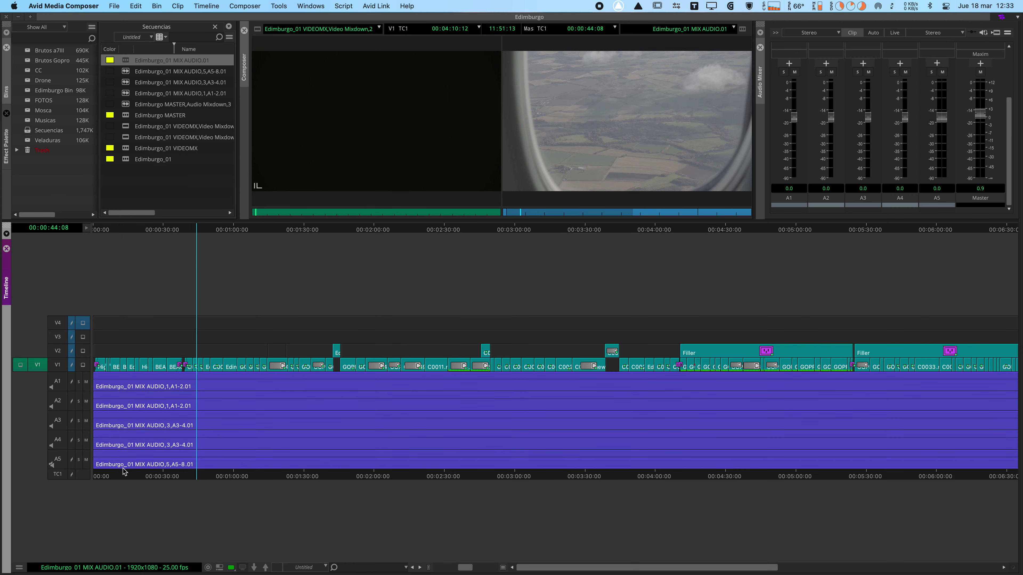
drag(121, 463, 149, 467)
key(super+bracketright)
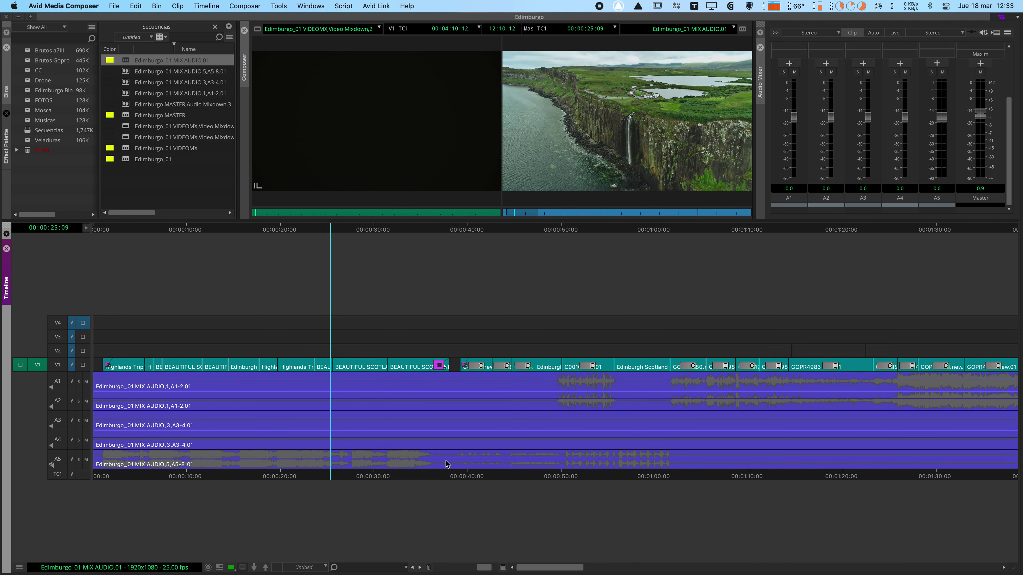
right_click(59, 461)
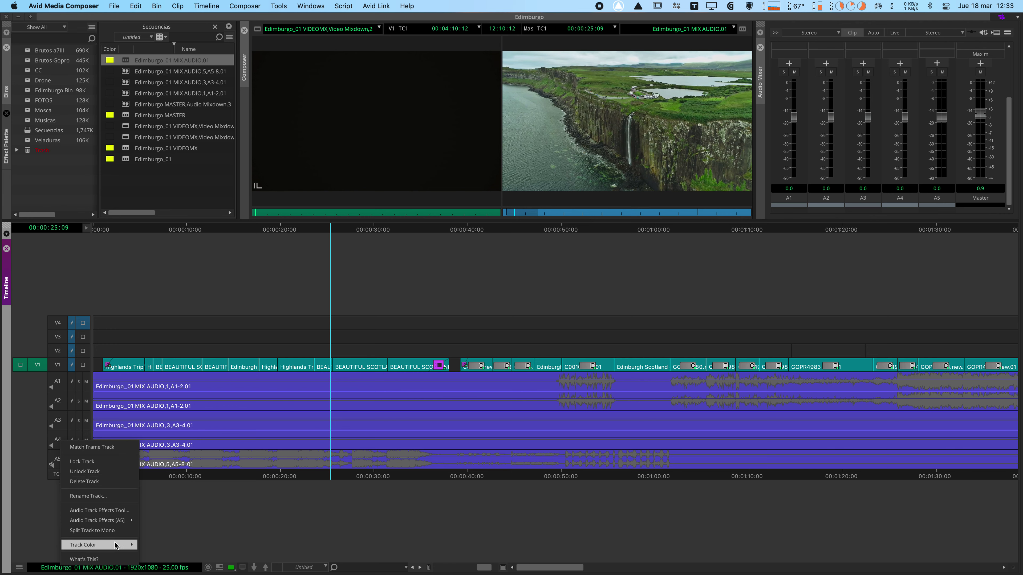
mouse_move(116, 546)
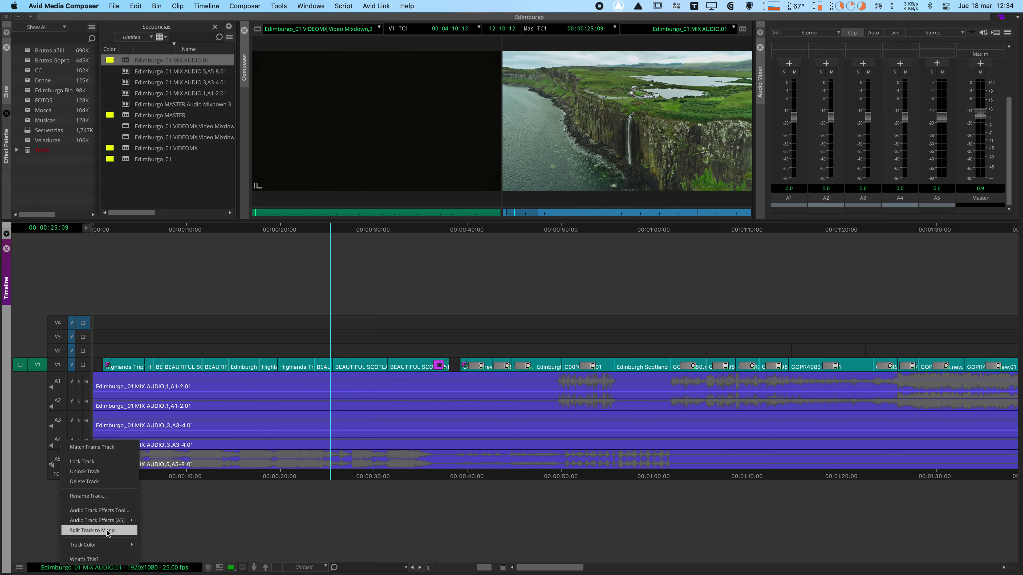
click(106, 531)
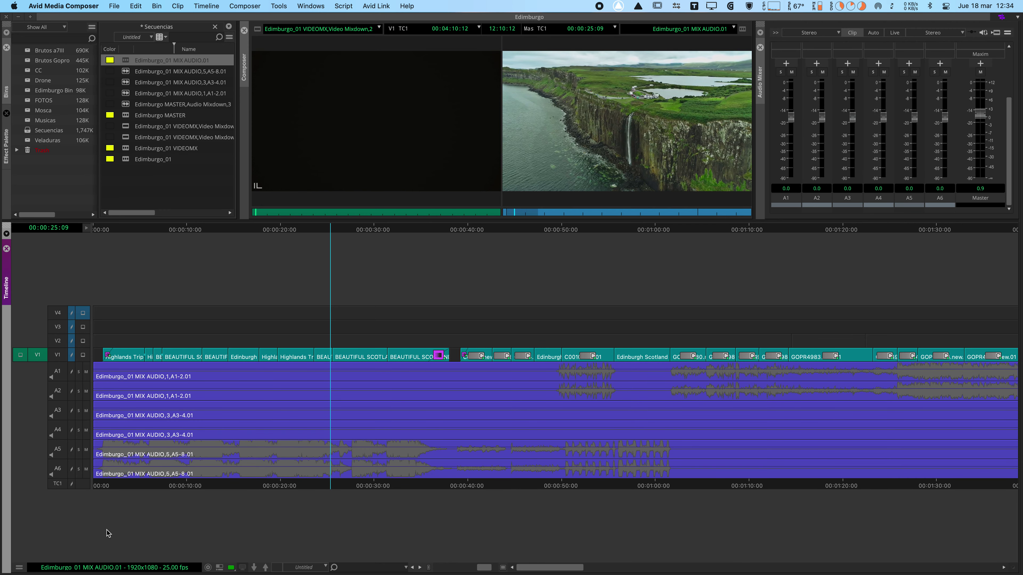
- Move the playhead along tracks A5 and A6 to examine the split mix over the full sequence
drag(127, 483, 261, 428)
key(super+bracketleft)
key(super+bracketleft)
key(super+bracketleft)
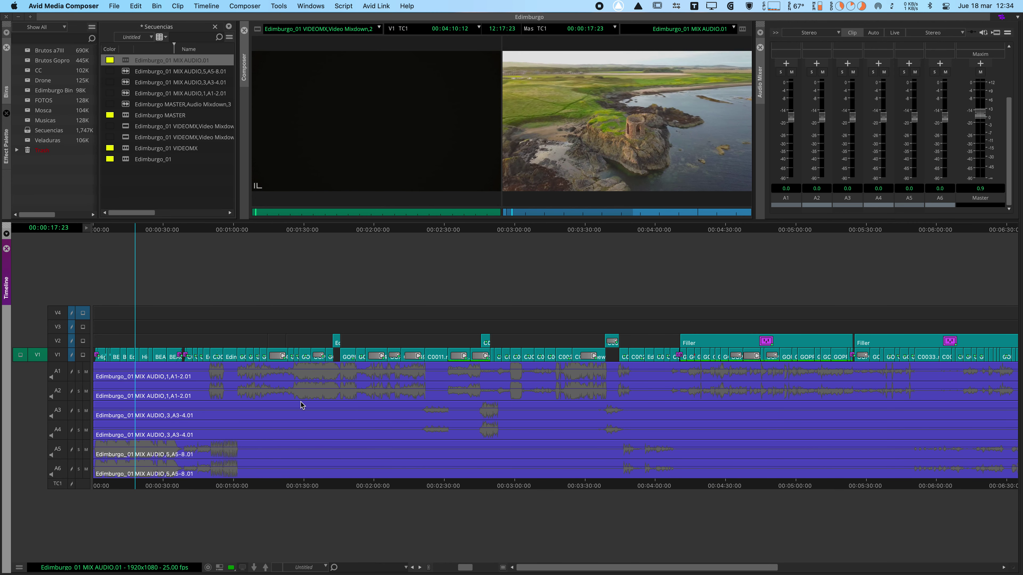
key(super+bracketleft)
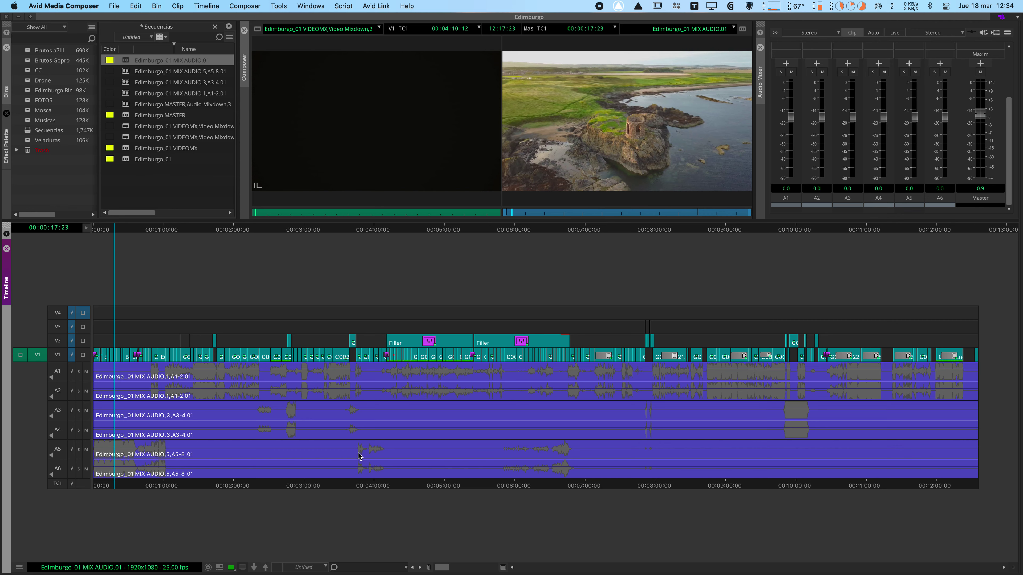
click(361, 458)
click(579, 457)
click(632, 457)
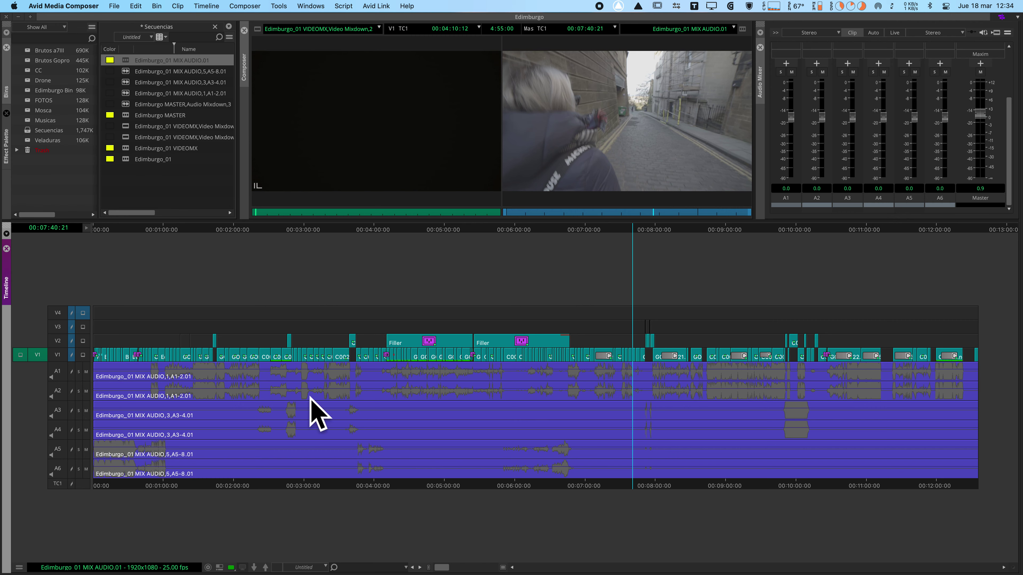
- Select tracks A3 and A4 and place the playhead at their separate sound passages to examine that mix
click(58, 410)
click(58, 429)
click(264, 423)
click(294, 422)
click(354, 418)
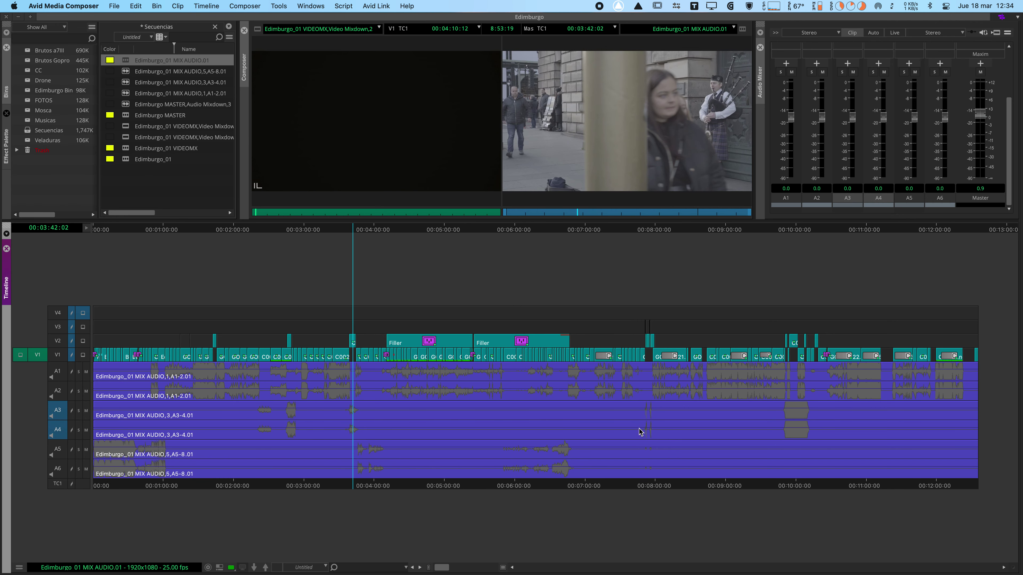
click(647, 427)
click(754, 421)
click(551, 419)
click(292, 415)
click(279, 391)
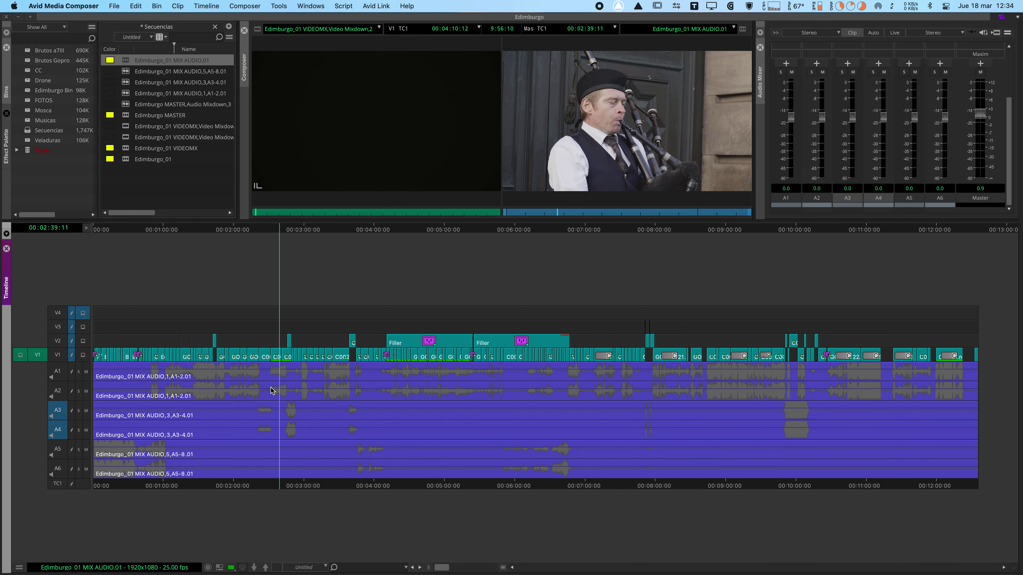